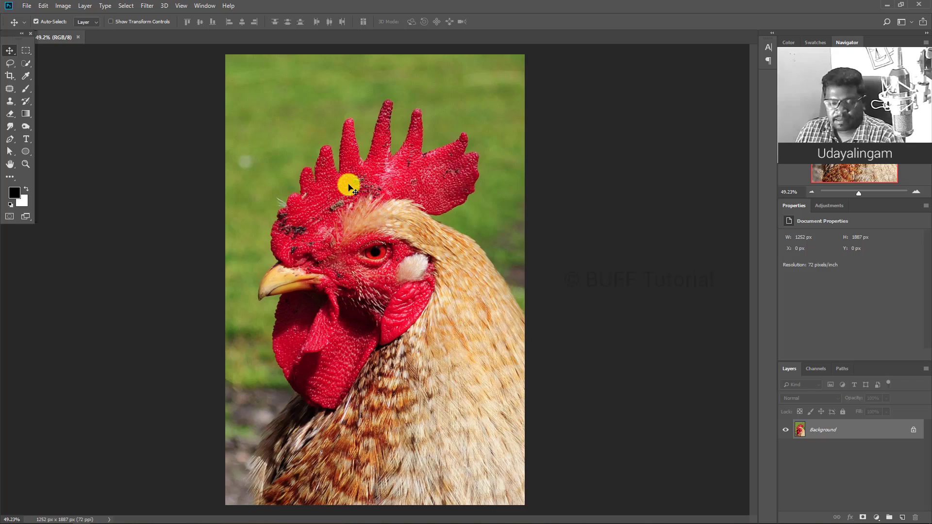
# - Examine the rooster's comb, eye, beak and neck at 200% and 100% zoom
pyautogui.hotkey('ctrl', '+')
pyautogui.hotkey('ctrl', '+')
pyautogui.hotkey('ctrl', '+')
pyautogui.hotkey('ctrl', '+')
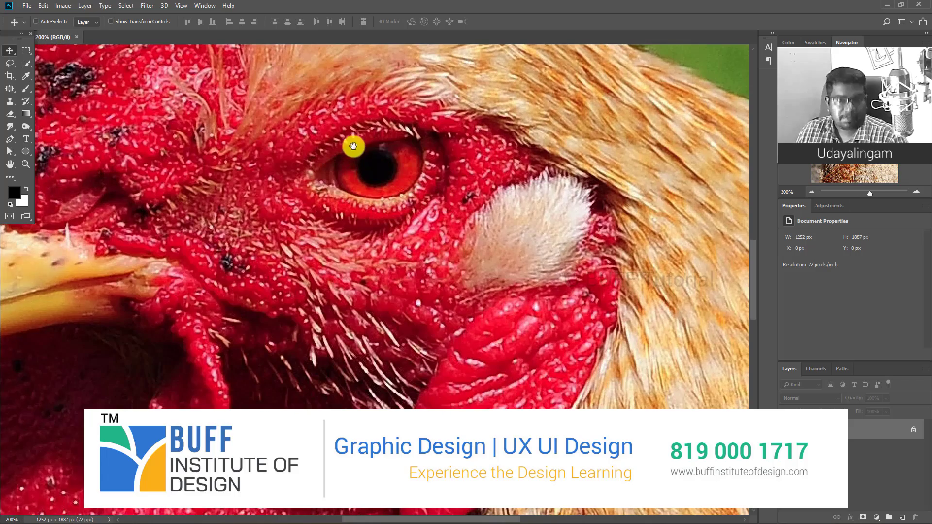
pyautogui.moveTo(342, 116)
pyautogui.mouseDown()
pyautogui.moveTo(283, 194)
pyautogui.moveTo(360, 199)
pyautogui.mouseUp()
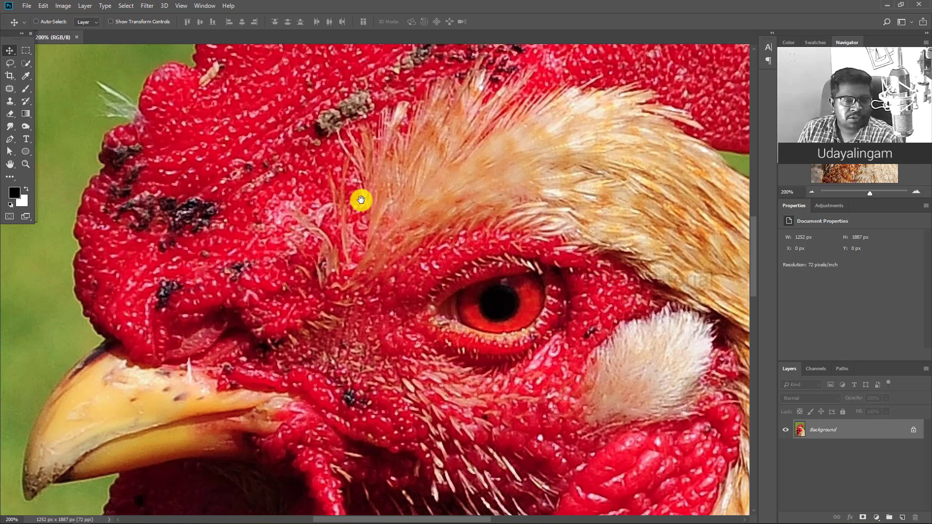
pyautogui.hotkey('ctrl', '-')
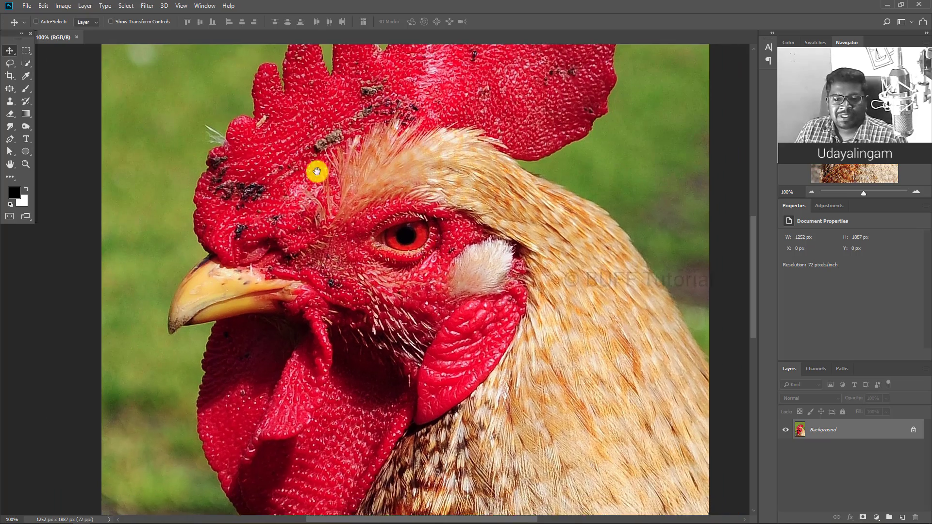
pyautogui.moveTo(432, 291)
pyautogui.mouseDown()
pyautogui.moveTo(391, 144)
pyautogui.moveTo(352, 259)
pyautogui.moveTo(354, 204)
pyautogui.moveTo(369, 250)
pyautogui.mouseUp()
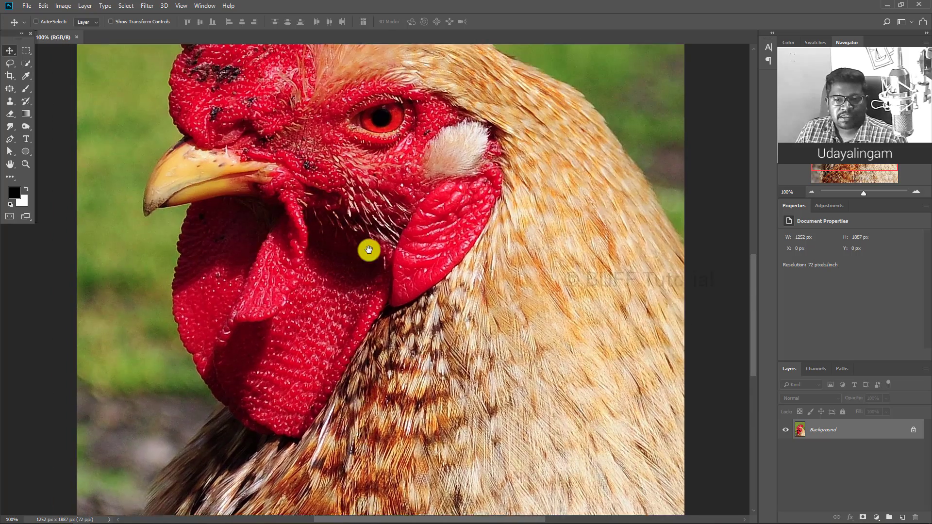
pyautogui.moveTo(347, 72); pyautogui.dragTo(345, 238)
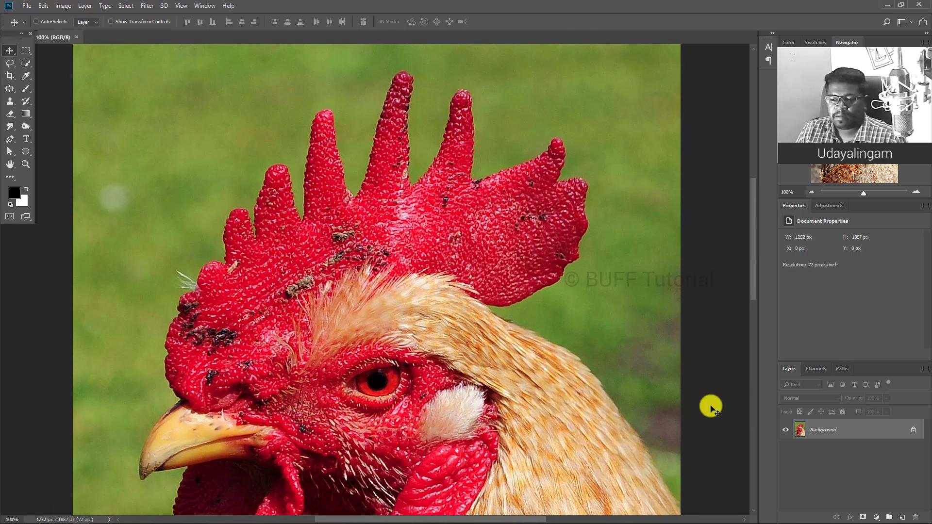
# - Duplicate the Background into Layer 1 and convert it for Smart Filters
pyautogui.hotkey('ctrl', 'j')
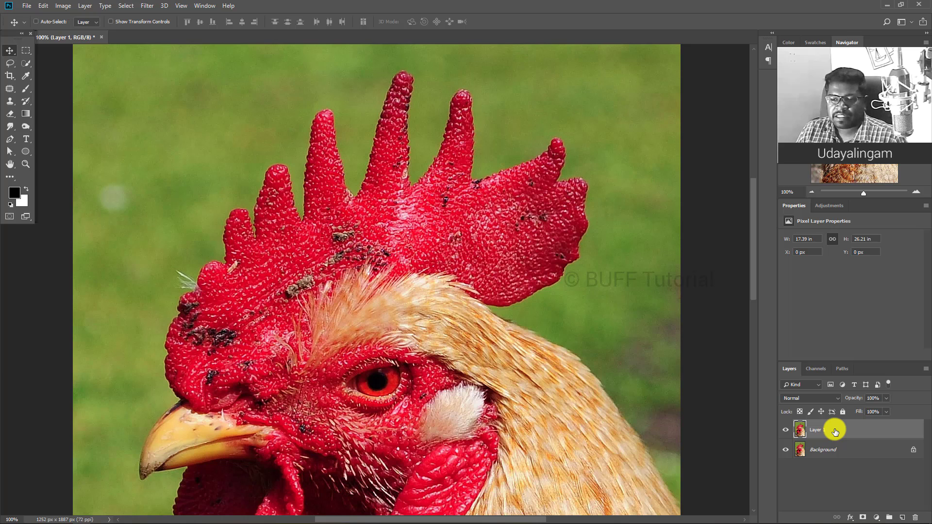
pyautogui.rightClick(836, 430)
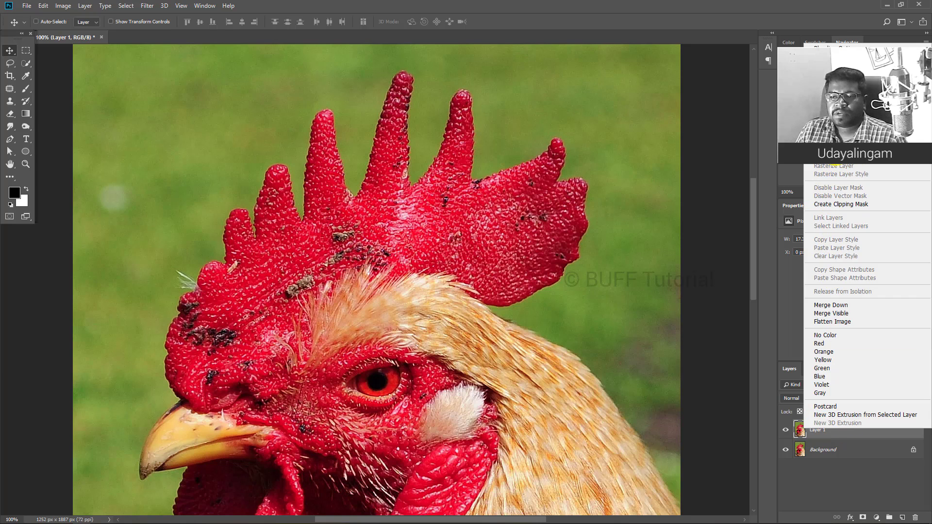
pyautogui.click(147, 6)
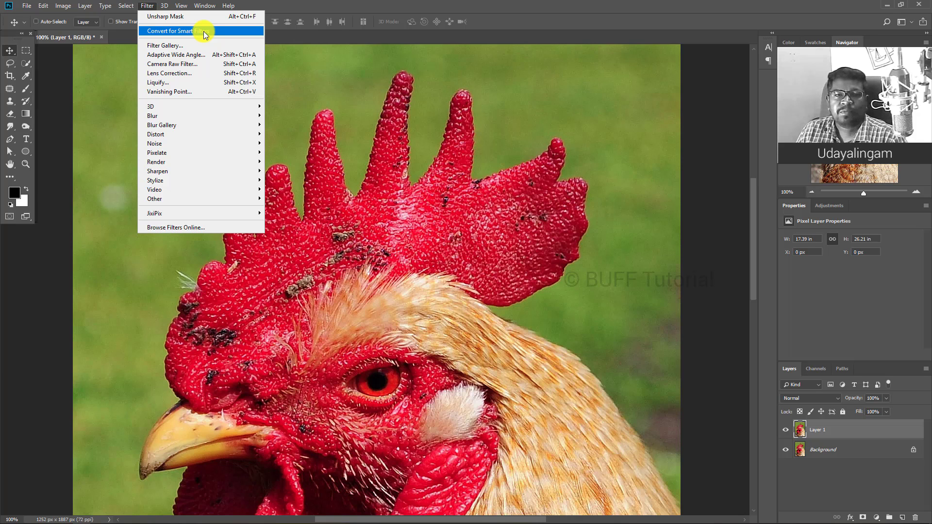
pyautogui.click(203, 31)
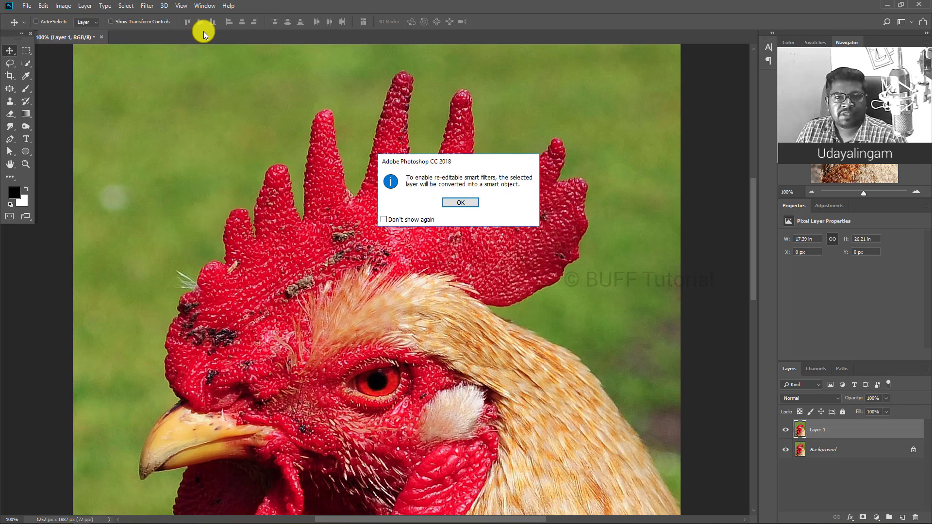
pyautogui.click(459, 202)
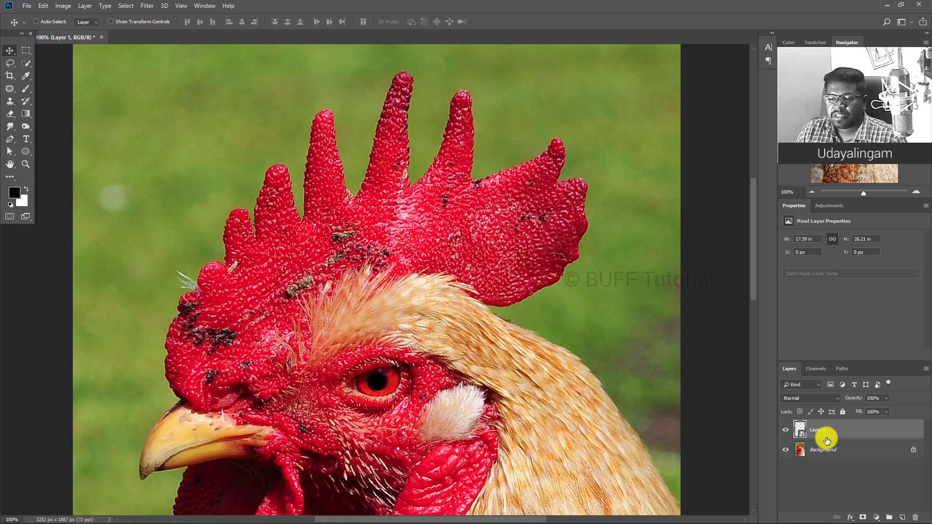
# - Show the Filter menu's Sharpen submenu with Unsharp Mask
pyautogui.click(148, 6)
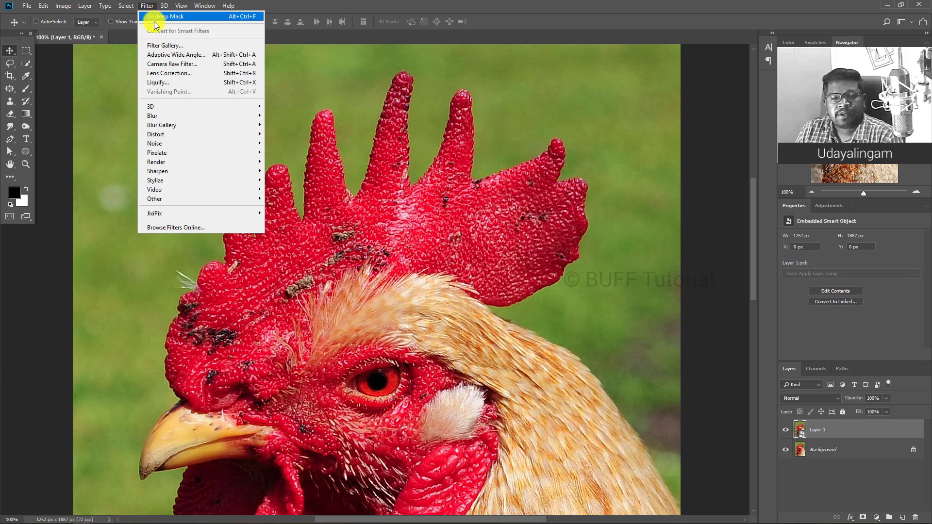
pyautogui.moveTo(157, 171)
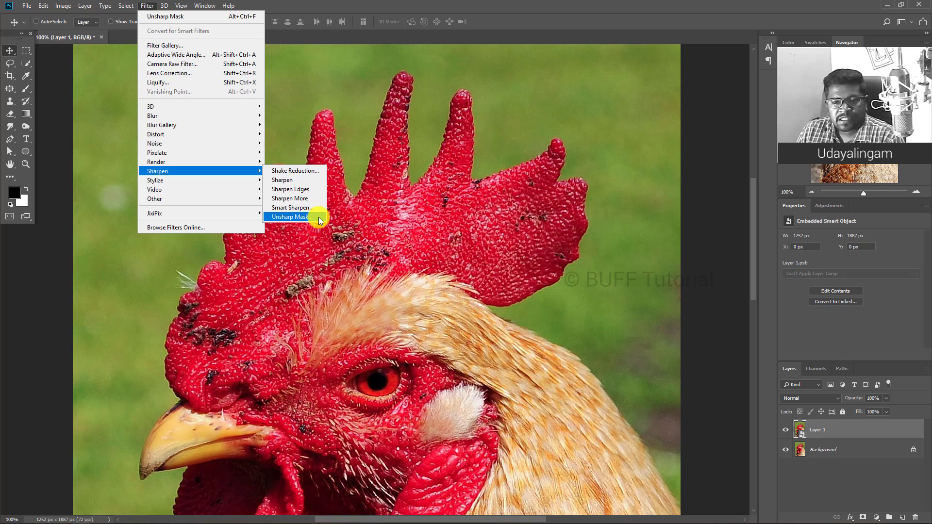
# - Open Unsharp Mask on Layer 1 and inspect its preview around the eye and beak
pyautogui.click(318, 217)
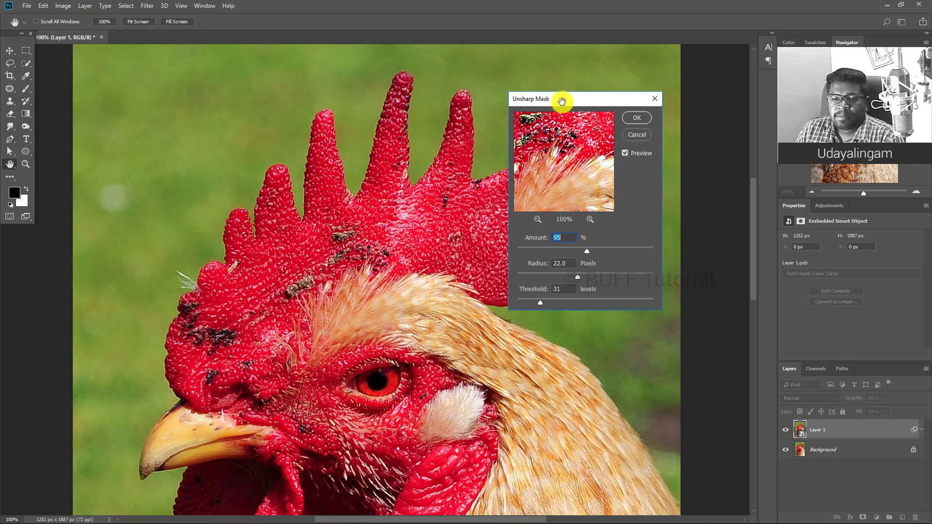
pyautogui.moveTo(563, 100); pyautogui.dragTo(607, 62)
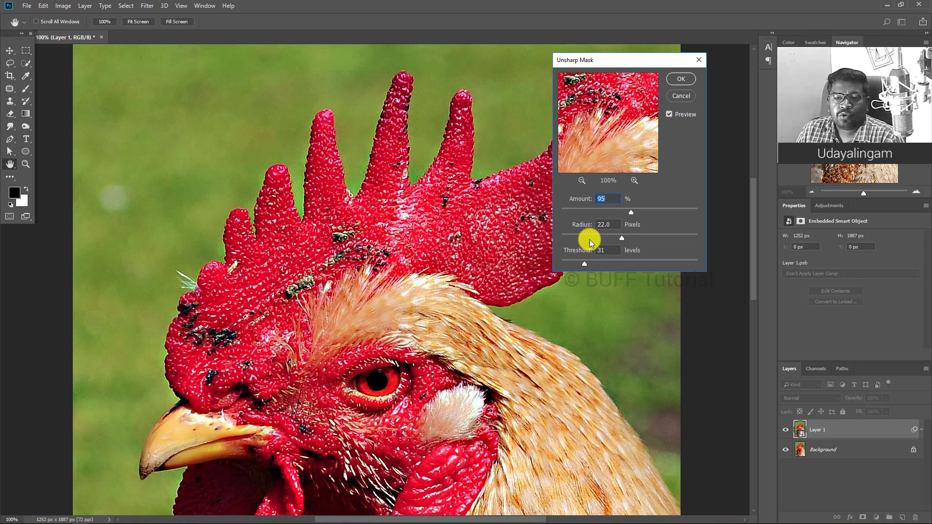
pyautogui.click(581, 182)
pyautogui.click(581, 182)
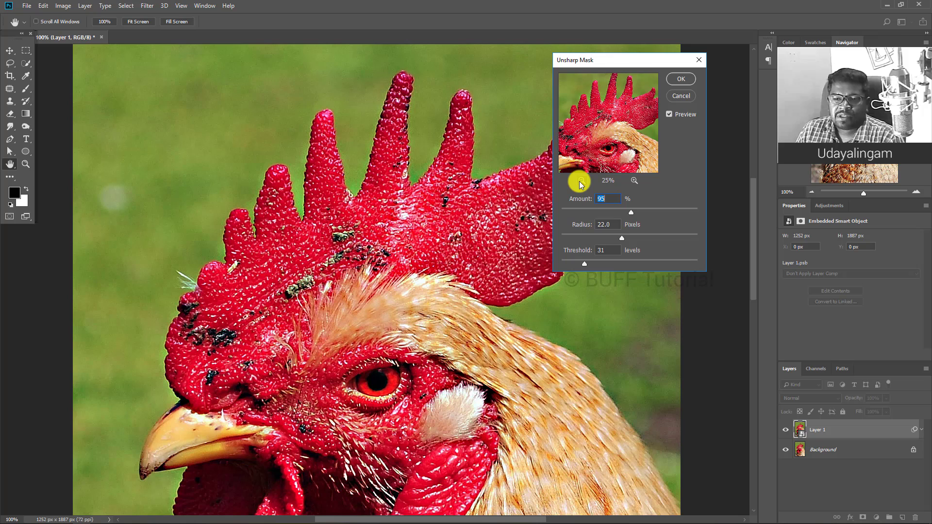
pyautogui.click(633, 181)
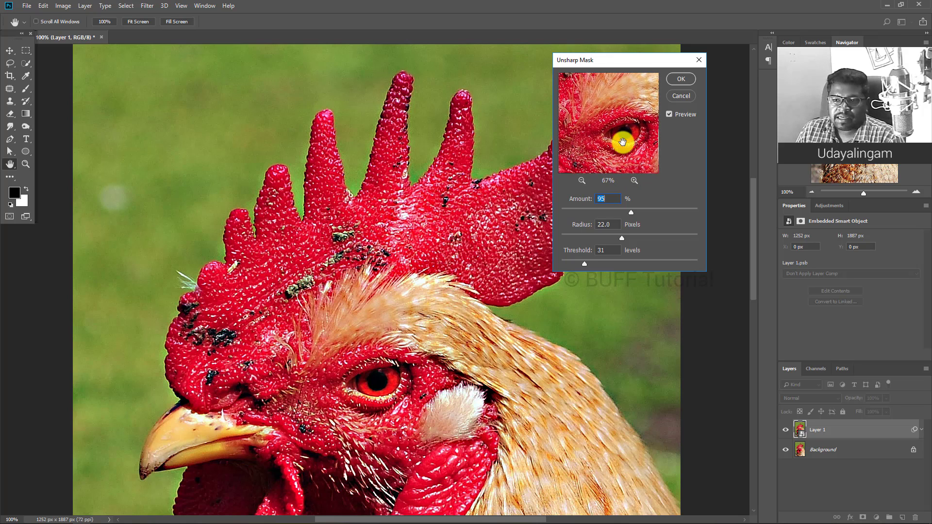
pyautogui.moveTo(628, 148)
pyautogui.mouseDown()
pyautogui.moveTo(641, 151)
pyautogui.moveTo(608, 139)
pyautogui.moveTo(620, 114)
pyautogui.moveTo(610, 138)
pyautogui.moveTo(606, 129)
pyautogui.moveTo(618, 133)
pyautogui.moveTo(602, 134)
pyautogui.moveTo(620, 121)
pyautogui.moveTo(595, 142)
pyautogui.moveTo(623, 111)
pyautogui.mouseUp()
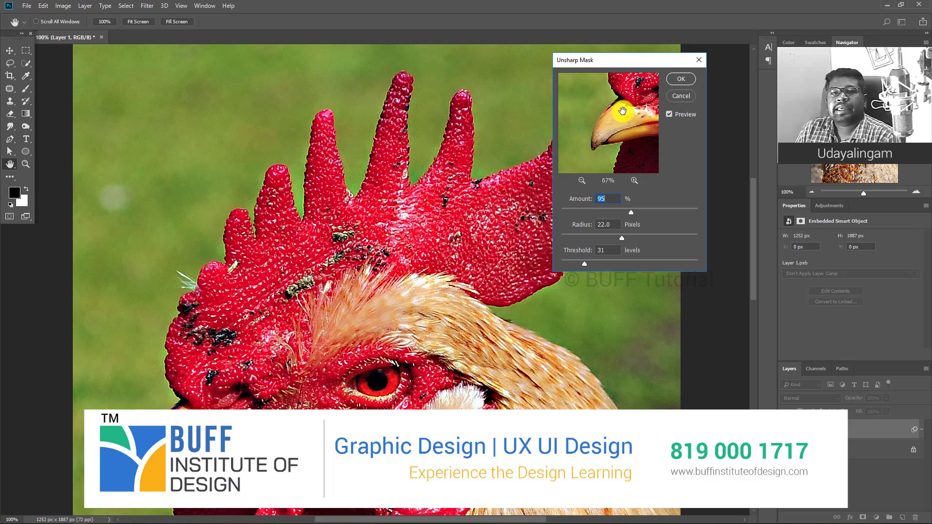
pyautogui.moveTo(623, 111)
pyautogui.mouseDown()
pyautogui.moveTo(618, 138)
pyautogui.moveTo(601, 111)
pyautogui.mouseUp()
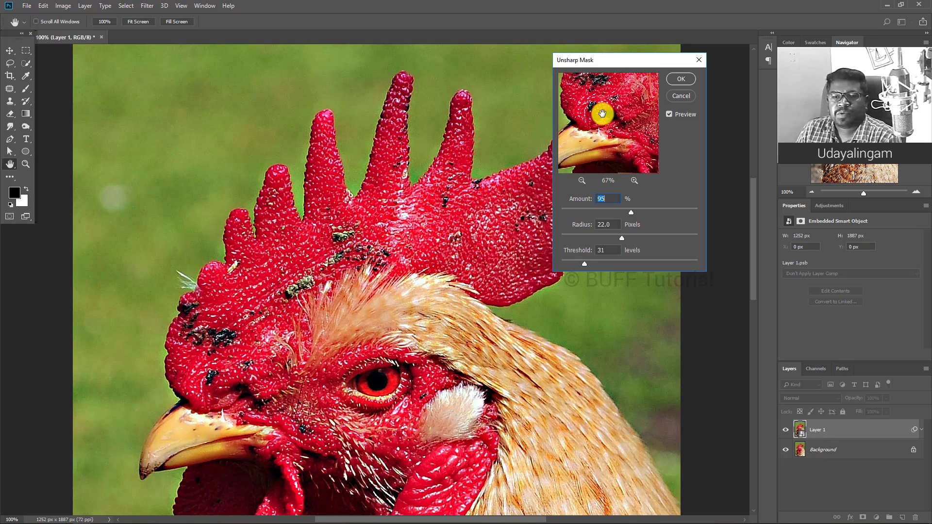
# - Drop Radius to 0.1 px and Threshold to 0, then compare with Preview
pyautogui.moveTo(630, 212); pyautogui.dragTo(536, 211)
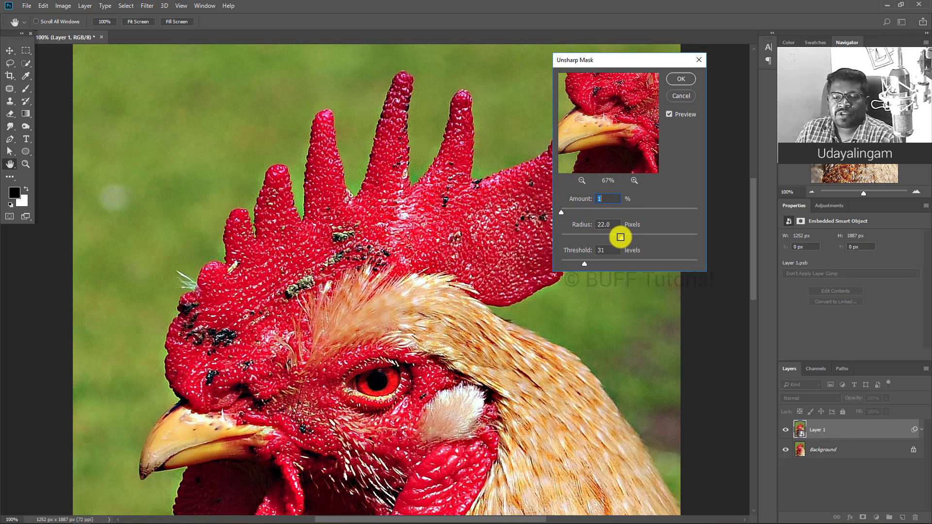
pyautogui.moveTo(621, 237)
pyautogui.mouseDown()
pyautogui.moveTo(580, 240)
pyautogui.moveTo(548, 266)
pyautogui.mouseUp()
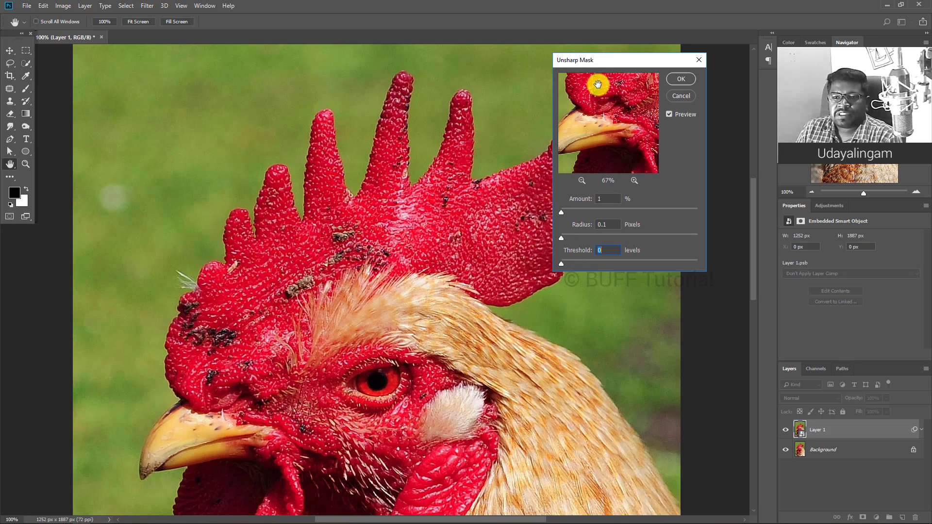
pyautogui.moveTo(590, 61); pyautogui.dragTo(637, 63)
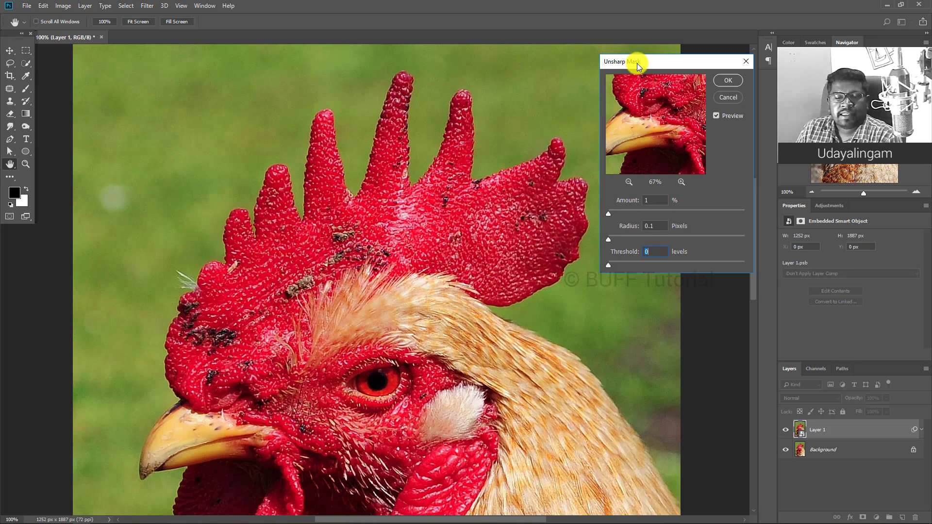
pyautogui.click(717, 116)
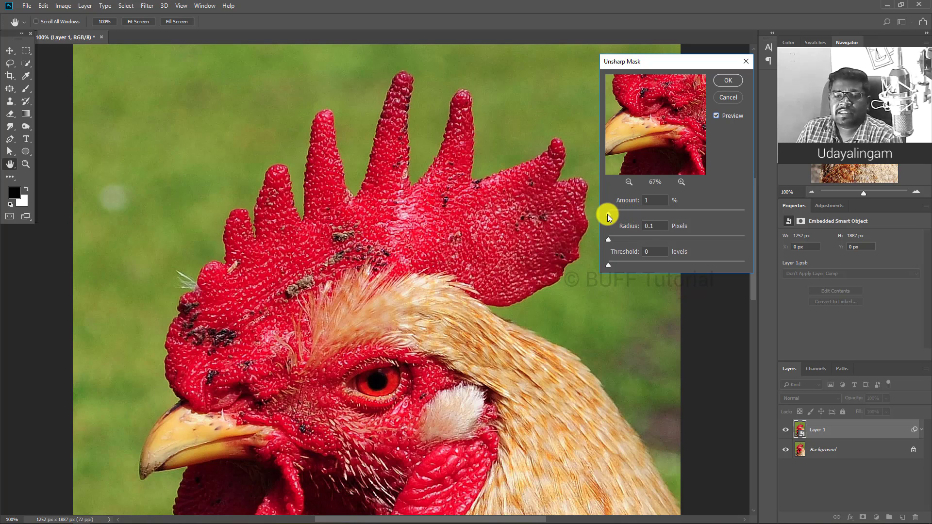
# - Set Amount to 100% and toggle Preview off and on to compare
pyautogui.moveTo(607, 214); pyautogui.dragTo(619, 216)
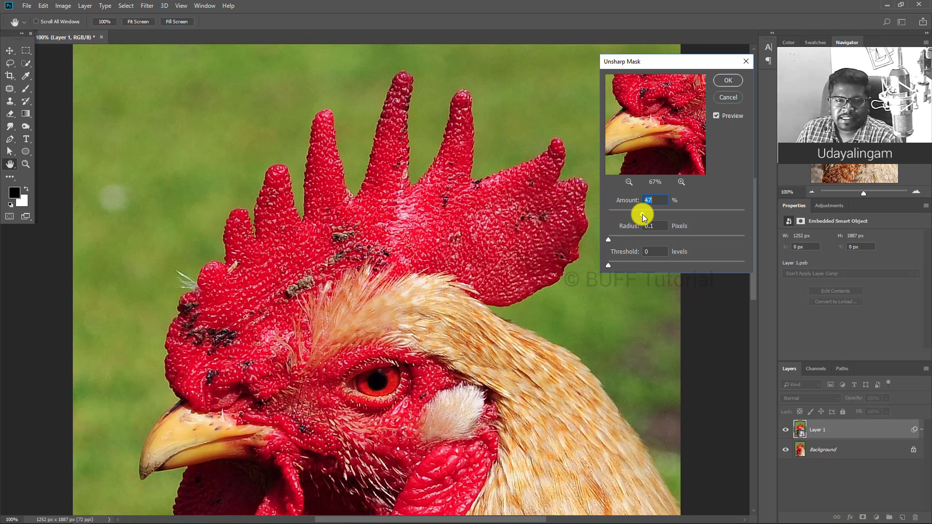
pyautogui.moveTo(642, 214); pyautogui.dragTo(684, 213)
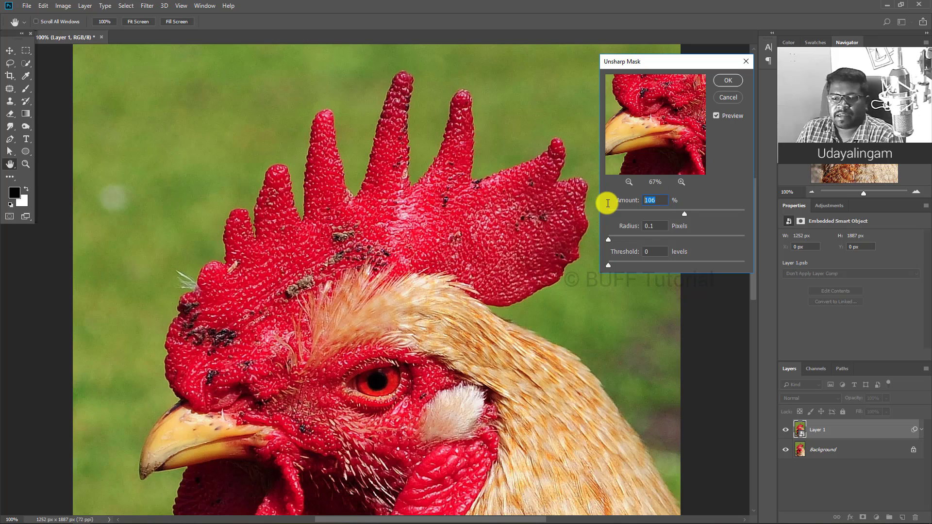
pyautogui.write('100')
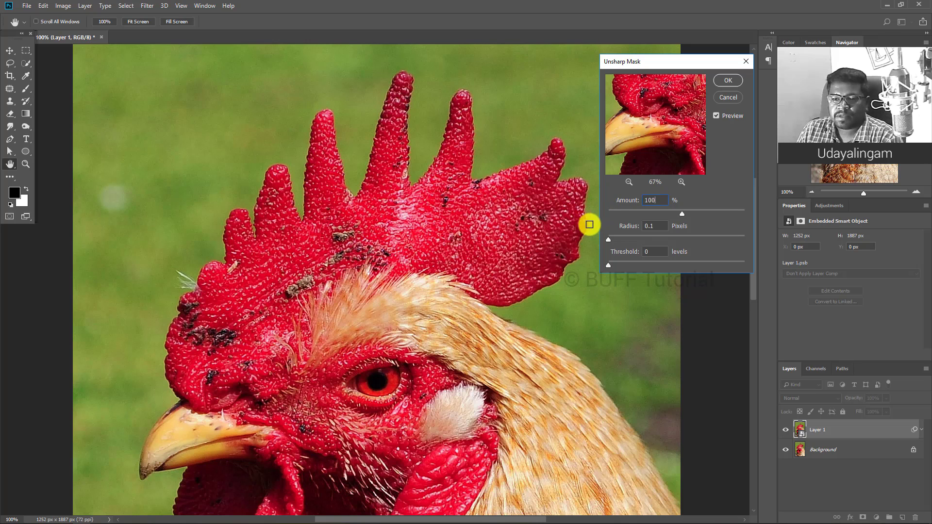
pyautogui.click(717, 116)
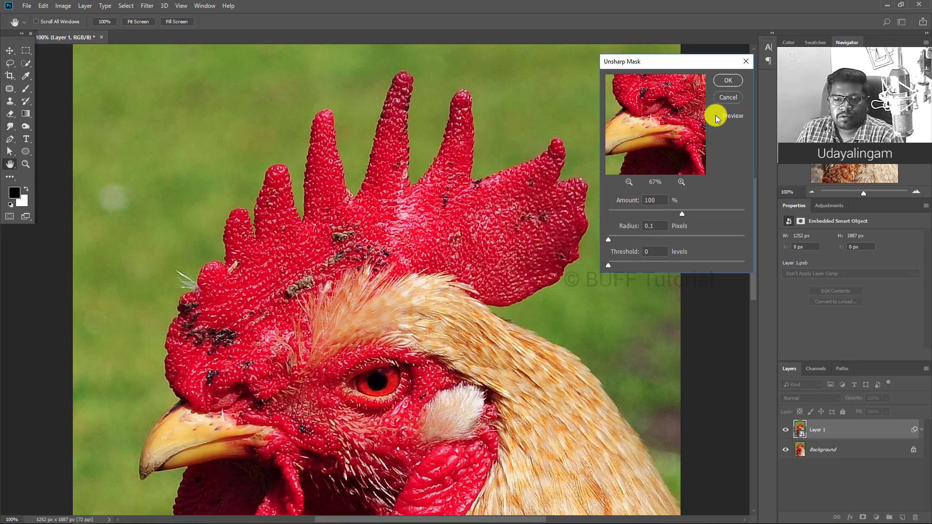
pyautogui.click(716, 116)
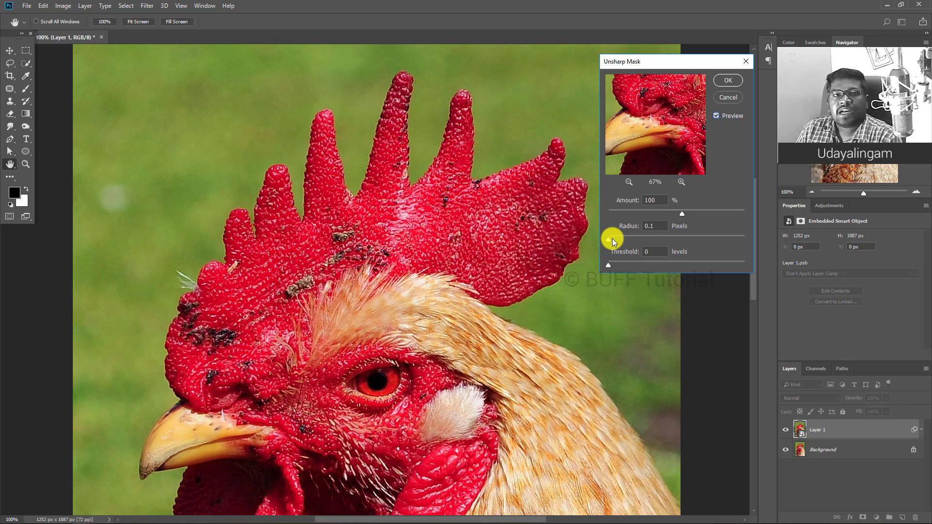
# - Raise the Unsharp Mask Radius to 3.7 px while panning over the face
pyautogui.moveTo(612, 242); pyautogui.dragTo(616, 238)
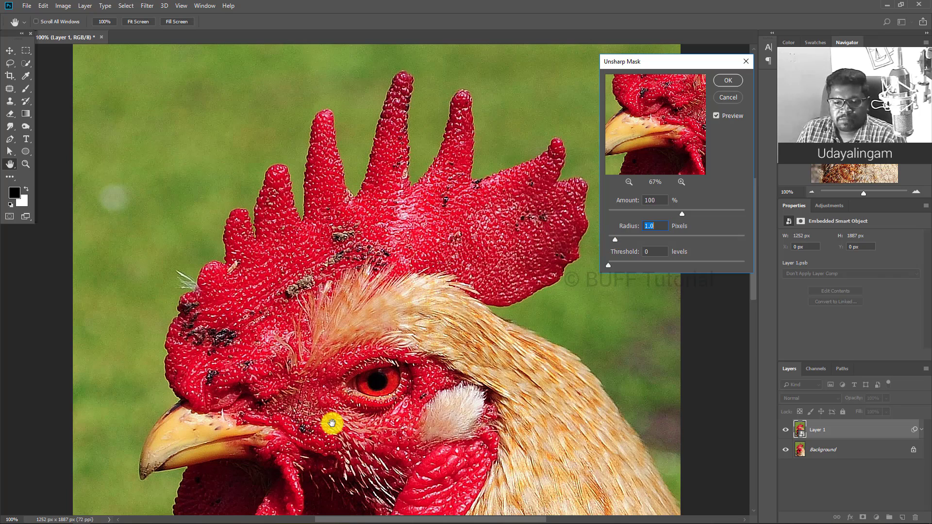
pyautogui.moveTo(331, 423); pyautogui.dragTo(379, 222)
pyautogui.moveTo(615, 239); pyautogui.dragTo(630, 239)
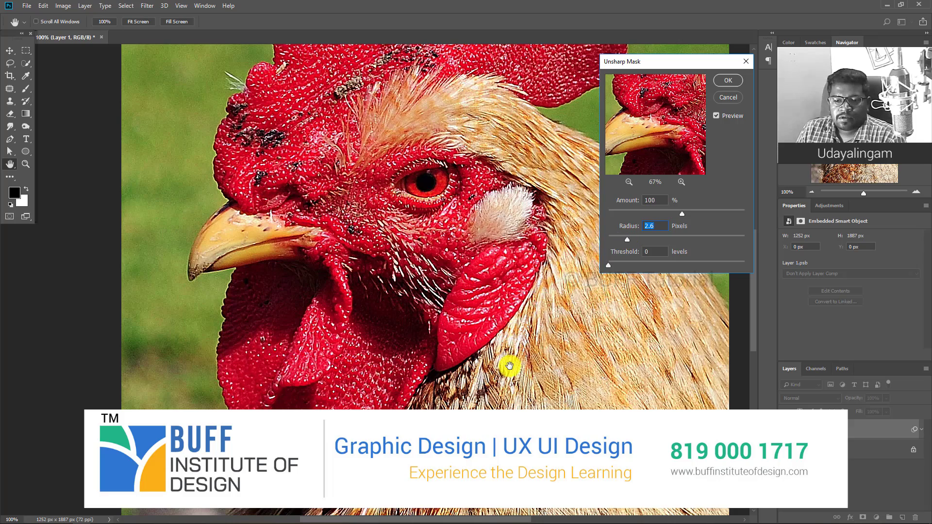
pyautogui.moveTo(529, 379); pyautogui.dragTo(453, 256)
pyautogui.moveTo(627, 239); pyautogui.dragTo(635, 239)
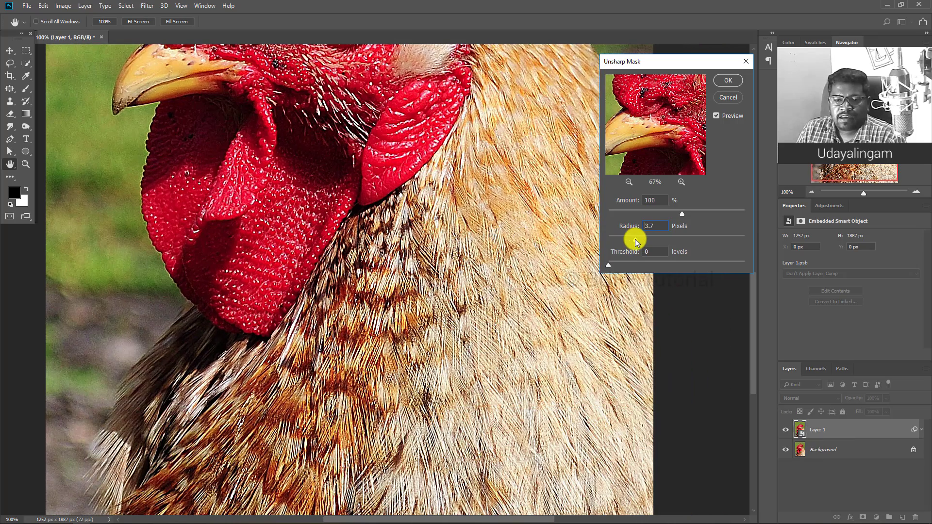
# - Compare the 3.7 px sharpening via Preview and zoom out to see more of the rooster
pyautogui.click(716, 115)
pyautogui.click(716, 116)
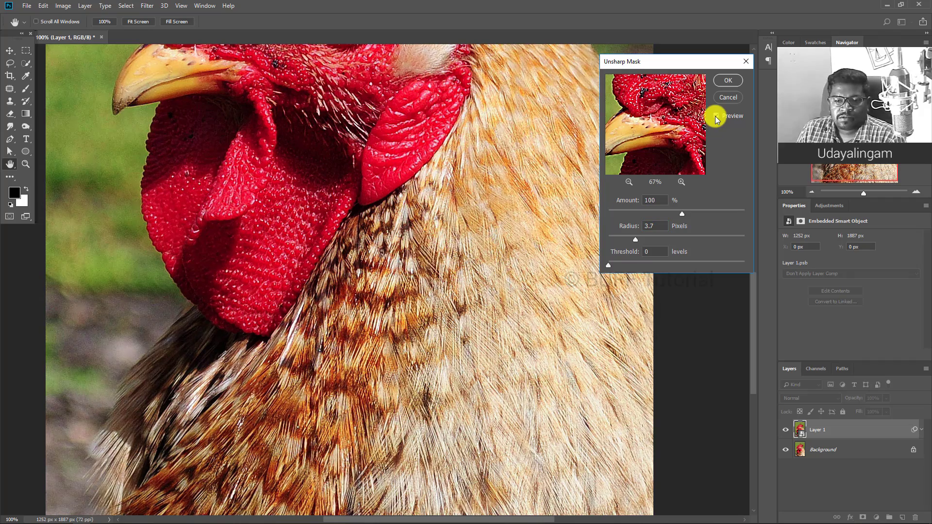
pyautogui.click(716, 115)
pyautogui.hotkey('ctrl', '-')
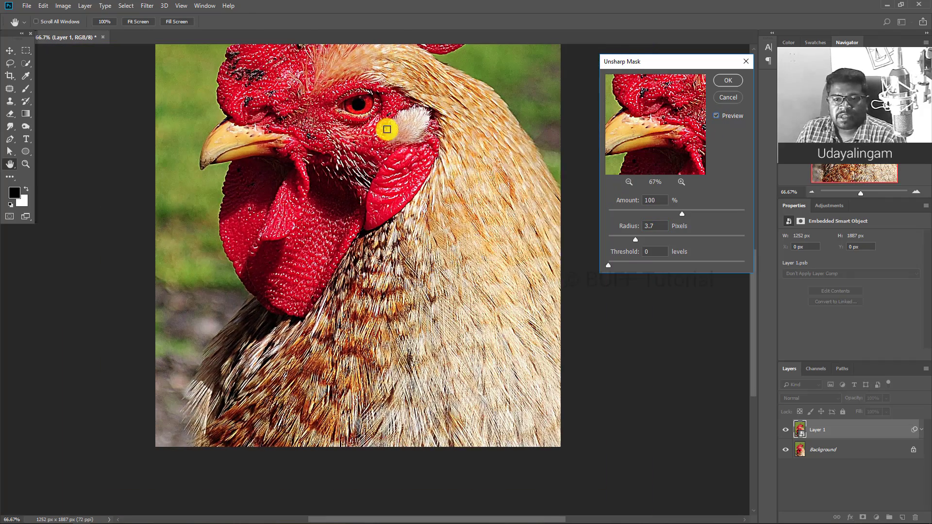
pyautogui.press('p')
pyautogui.hotkey('ctrl', '-')
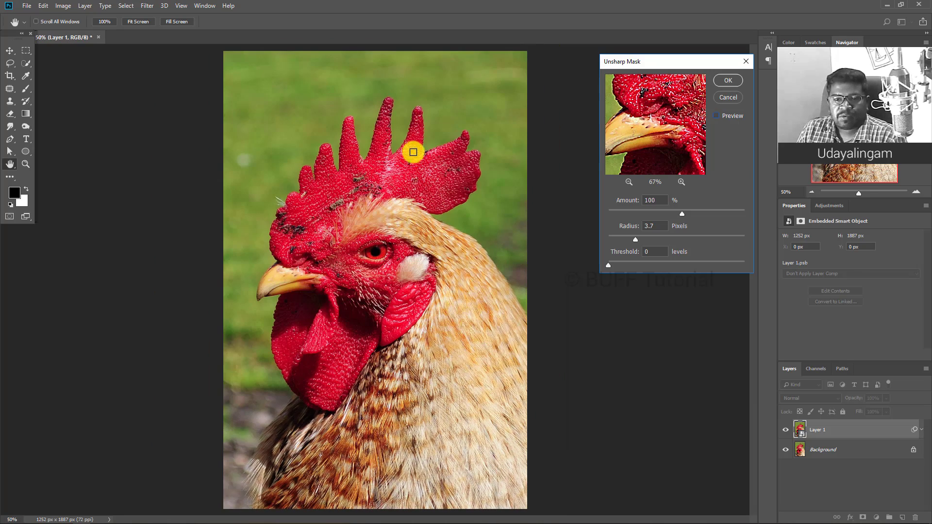
# - Lower Amount to 84% and greatly increase Radius to 32.4 px
pyautogui.press('p')
pyautogui.moveTo(681, 215); pyautogui.dragTo(673, 217)
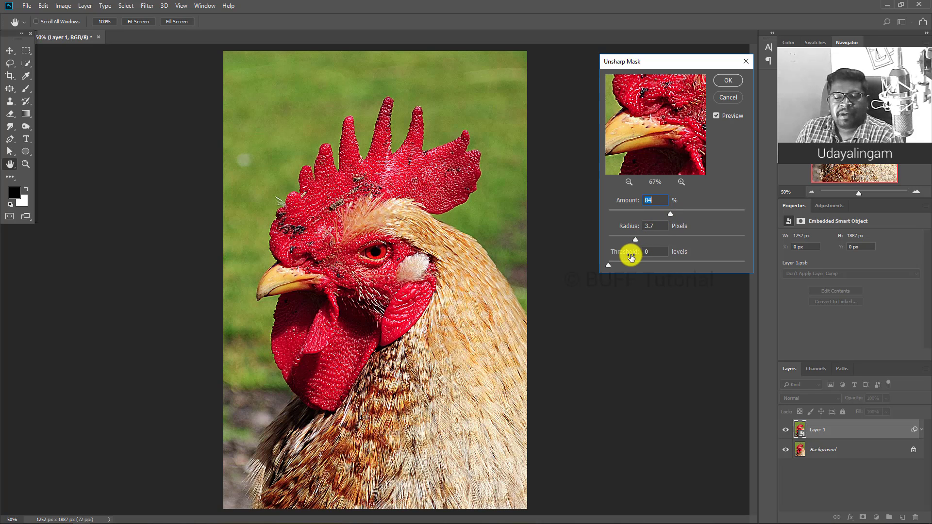
pyautogui.moveTo(636, 238); pyautogui.dragTo(662, 238)
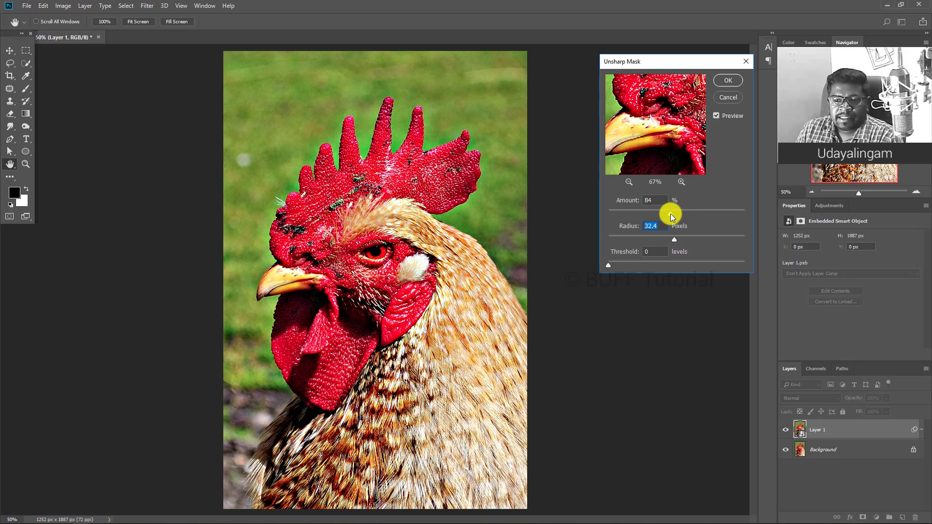
# - Reduce Amount to 29%, toggling Preview to compare with the unsharpened photo
pyautogui.moveTo(668, 214); pyautogui.dragTo(651, 214)
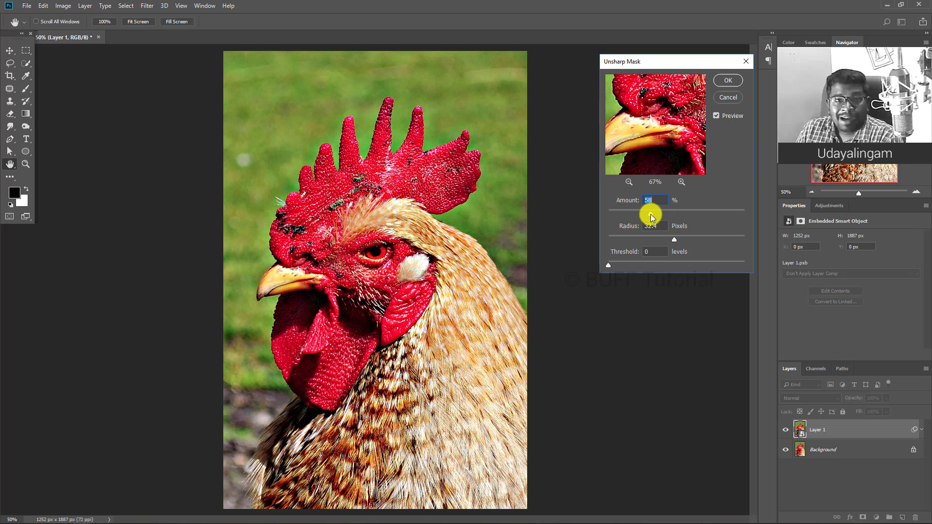
pyautogui.click(716, 118)
pyautogui.click(715, 117)
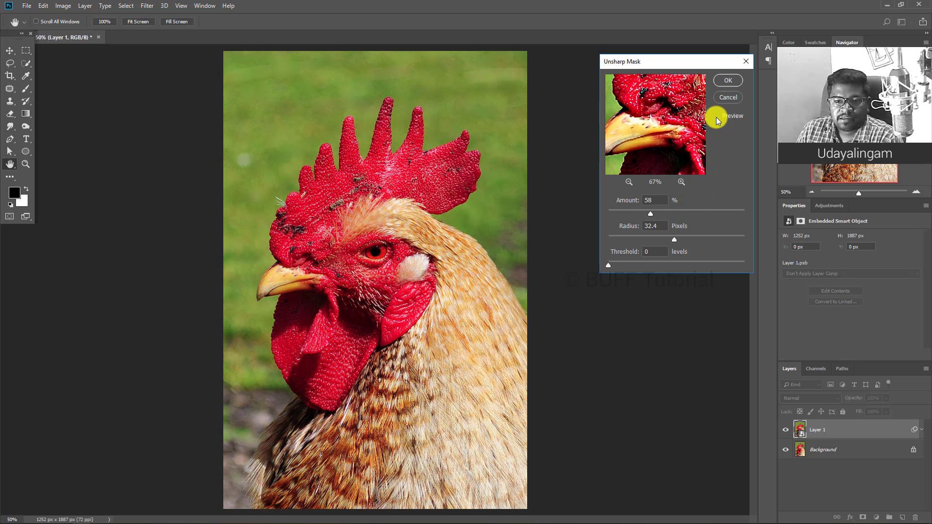
pyautogui.click(716, 118)
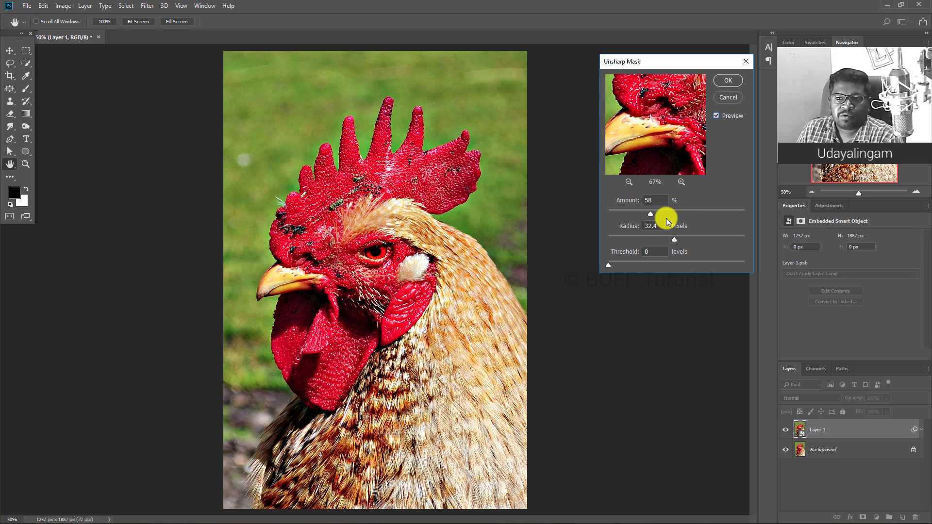
pyautogui.moveTo(650, 214)
pyautogui.mouseDown()
pyautogui.moveTo(622, 214)
pyautogui.moveTo(629, 213)
pyautogui.mouseUp()
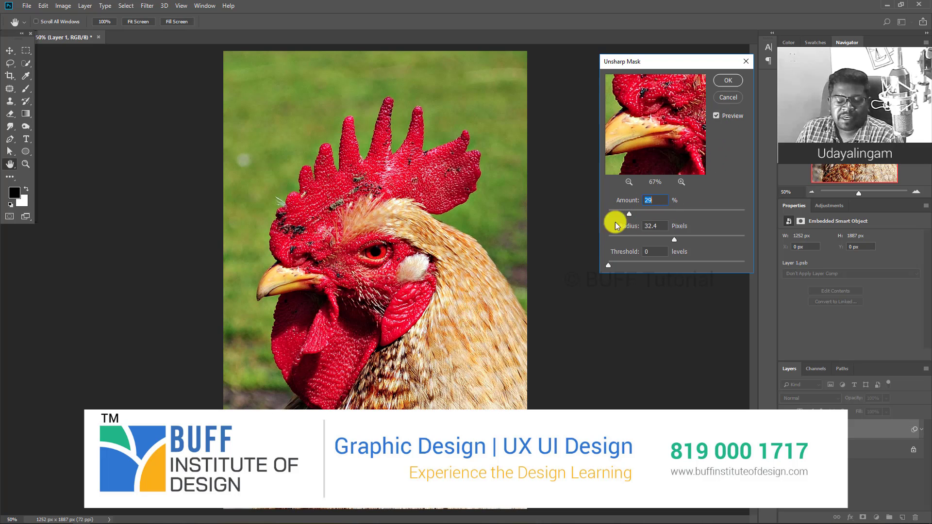
pyautogui.click(718, 118)
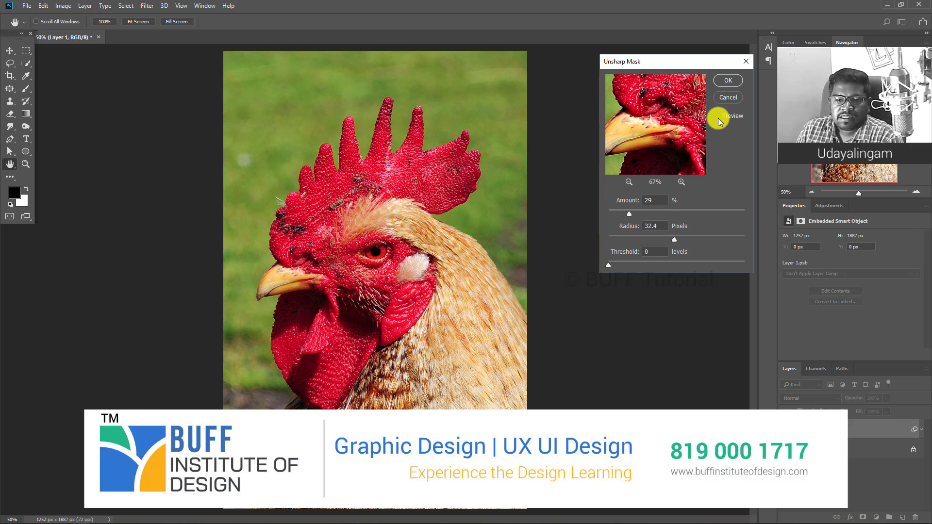
pyautogui.click(717, 116)
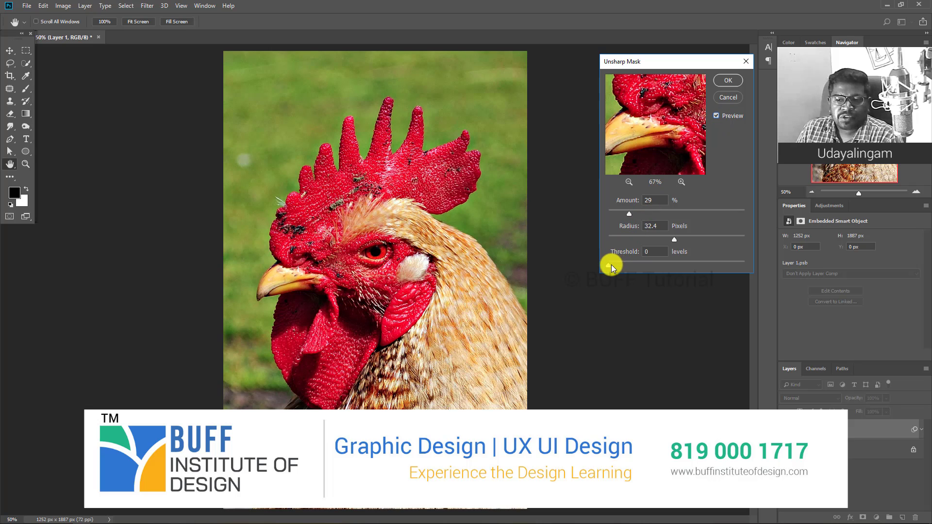
# - Push Threshold to 255, set Radius 50.4 px and Amount 41%, then Threshold to 18
pyautogui.moveTo(609, 265); pyautogui.dragTo(750, 262)
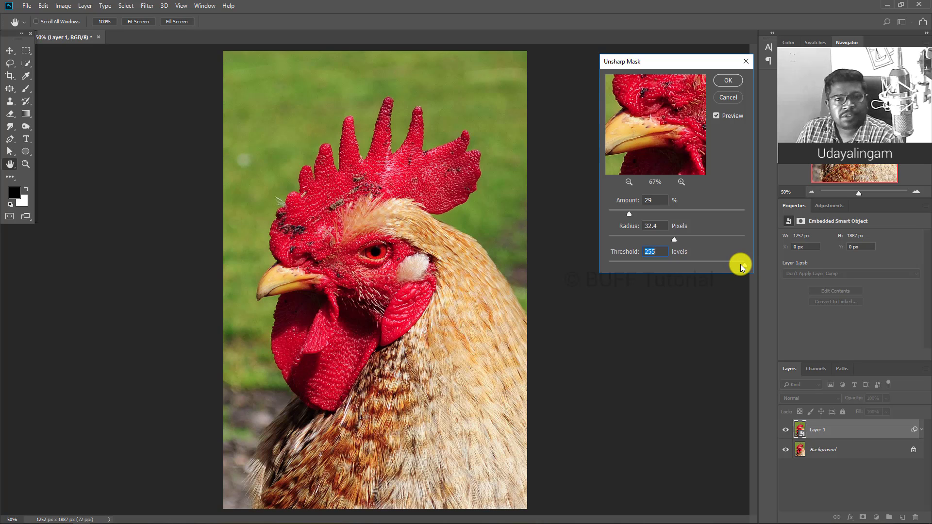
pyautogui.moveTo(681, 240); pyautogui.dragTo(684, 240)
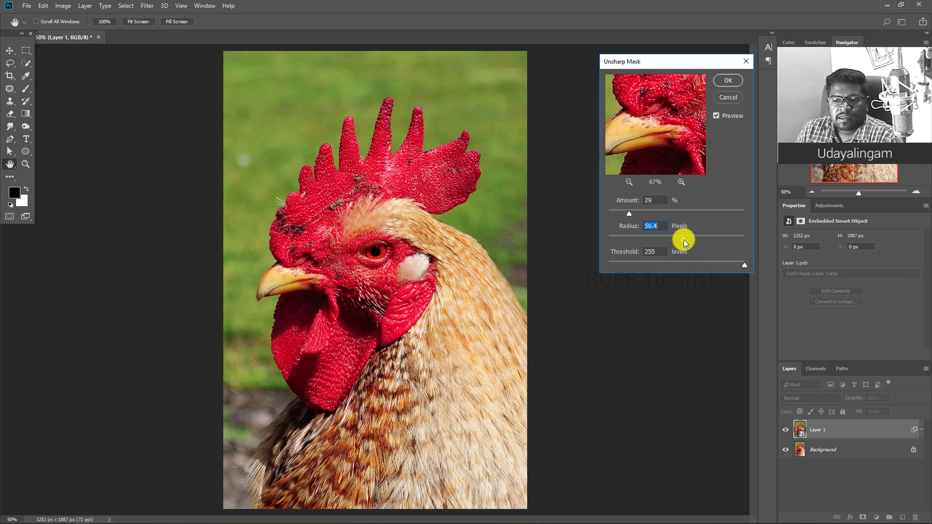
pyautogui.moveTo(631, 212); pyautogui.dragTo(639, 214)
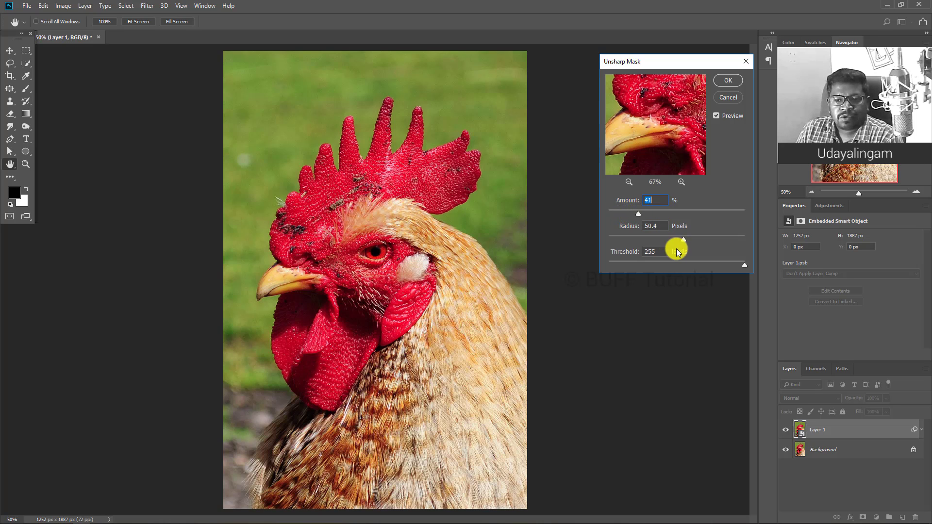
pyautogui.moveTo(670, 261); pyautogui.dragTo(621, 262)
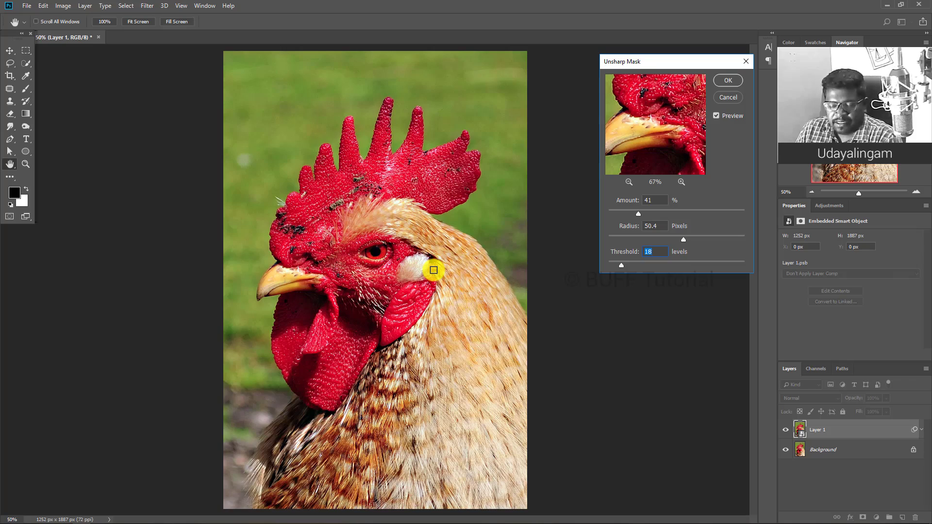
# - Zoom and pan the canvas to inspect the rooster's eye and the top of the comb
pyautogui.moveTo(434, 270); pyautogui.dragTo(427, 257)
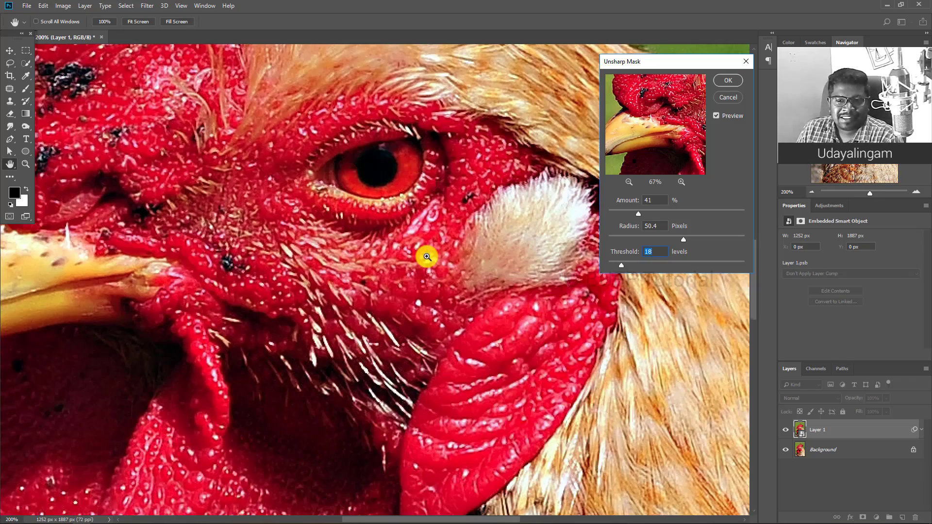
pyautogui.moveTo(449, 181); pyautogui.dragTo(438, 274)
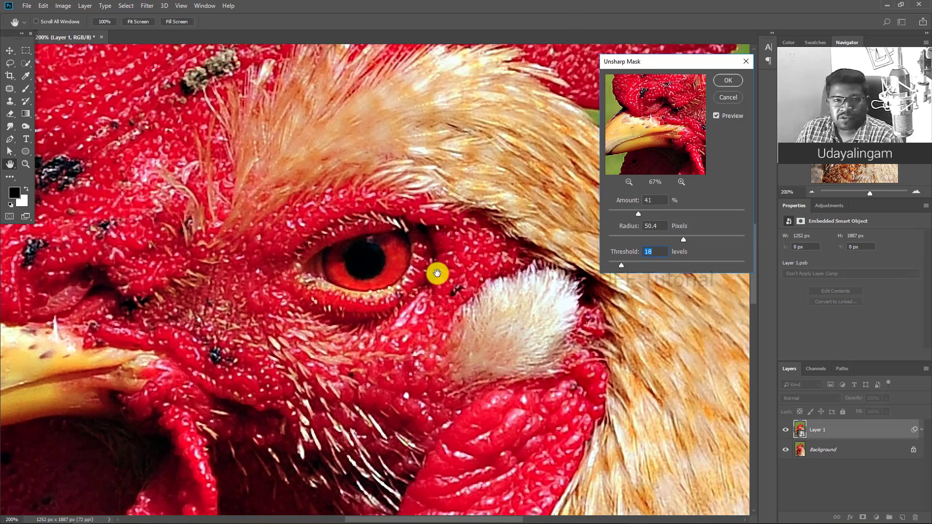
pyautogui.hotkey('ctrl', '1')
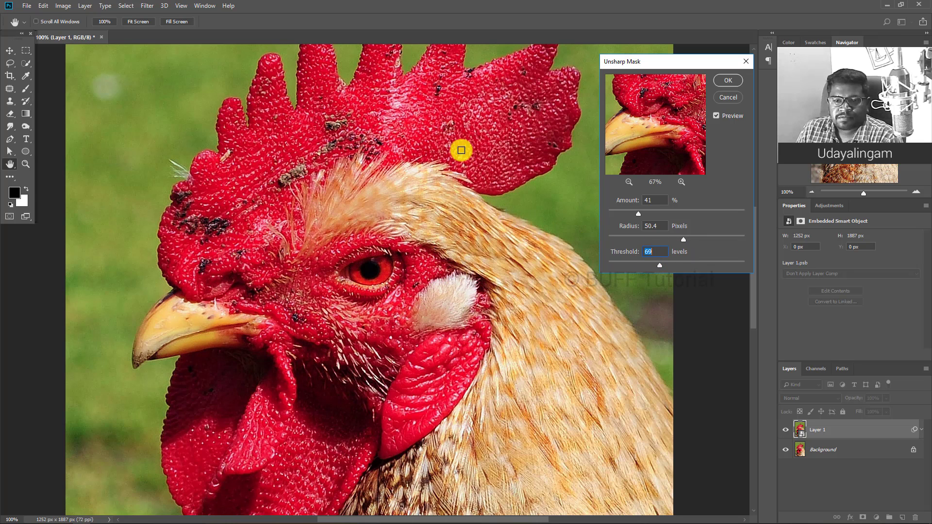
pyautogui.moveTo(451, 120); pyautogui.dragTo(447, 183)
pyautogui.moveTo(376, 125); pyautogui.dragTo(382, 171)
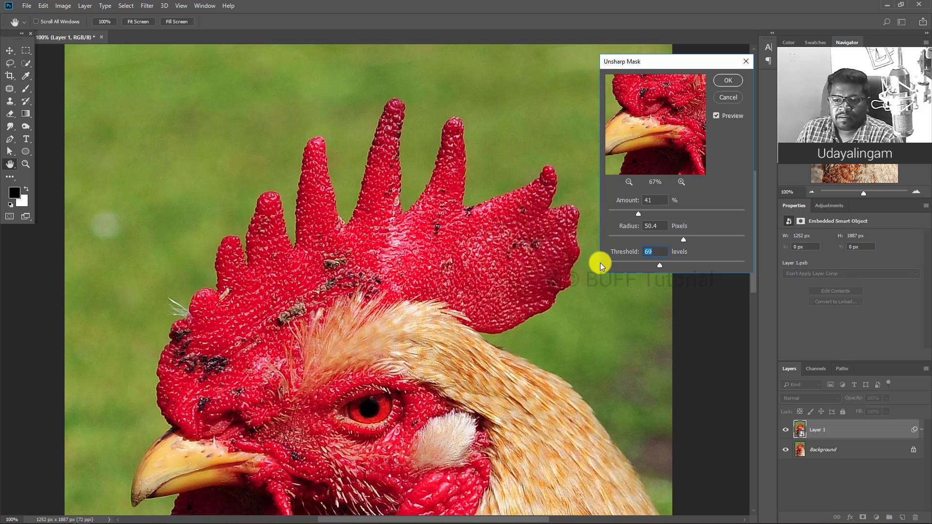
# - Drop Threshold to 0 levels and fit the whole rooster in the window
pyautogui.moveTo(631, 262)
pyautogui.mouseDown()
pyautogui.moveTo(651, 265)
pyautogui.moveTo(592, 262)
pyautogui.mouseUp()
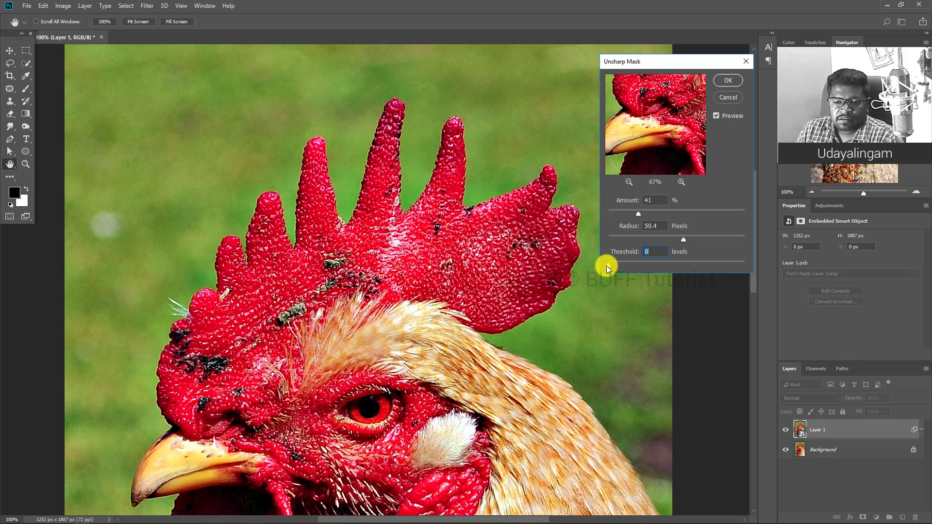
pyautogui.hotkey('ctrl', '-')
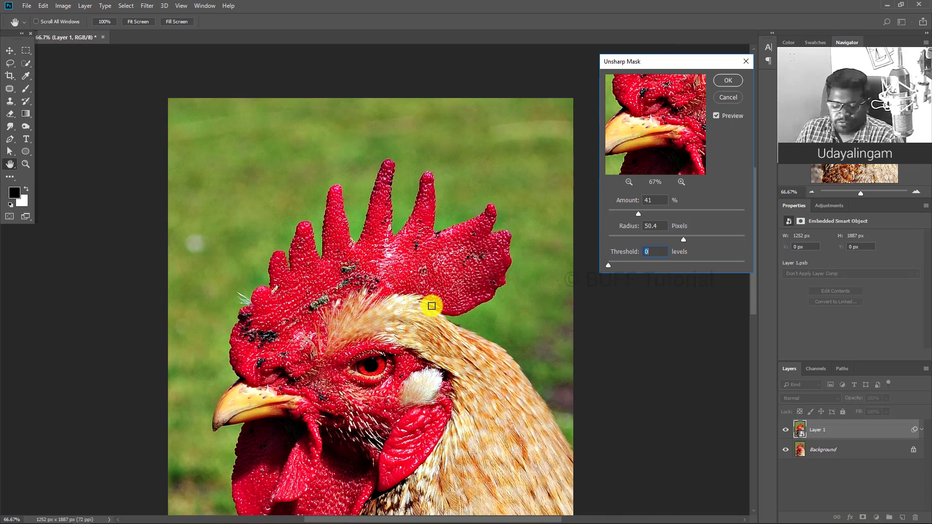
pyautogui.hotkey('ctrl', '0')
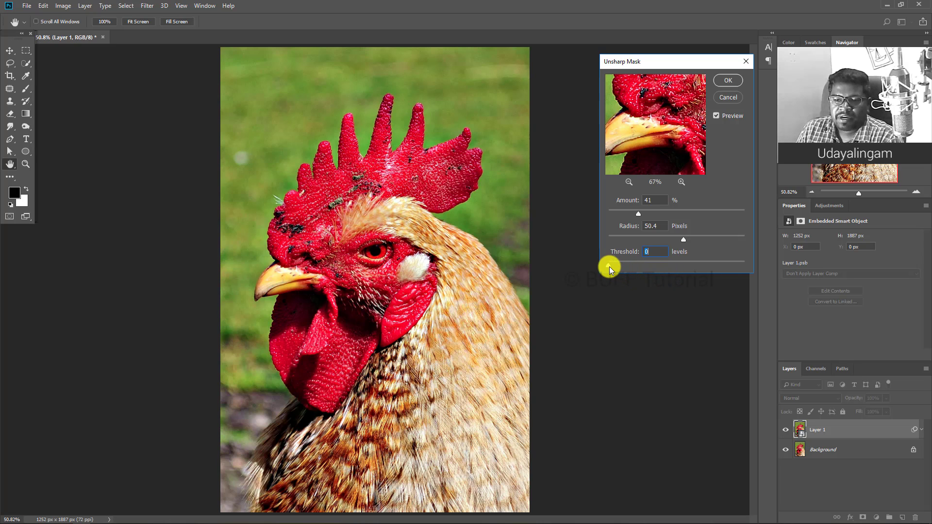
# - Set Amount 60%, Threshold 23 levels and bring Radius down to 31.4 px
pyautogui.moveTo(609, 265); pyautogui.dragTo(627, 265)
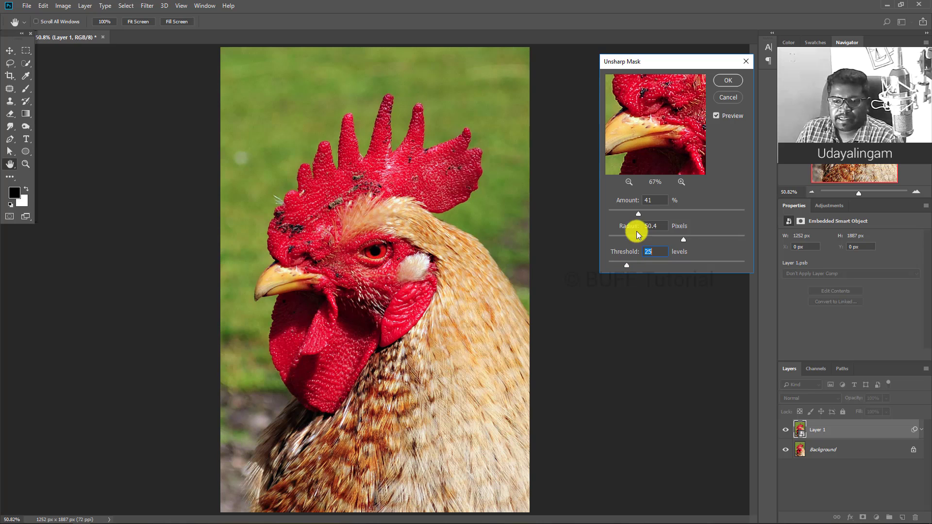
pyautogui.moveTo(639, 215); pyautogui.dragTo(653, 217)
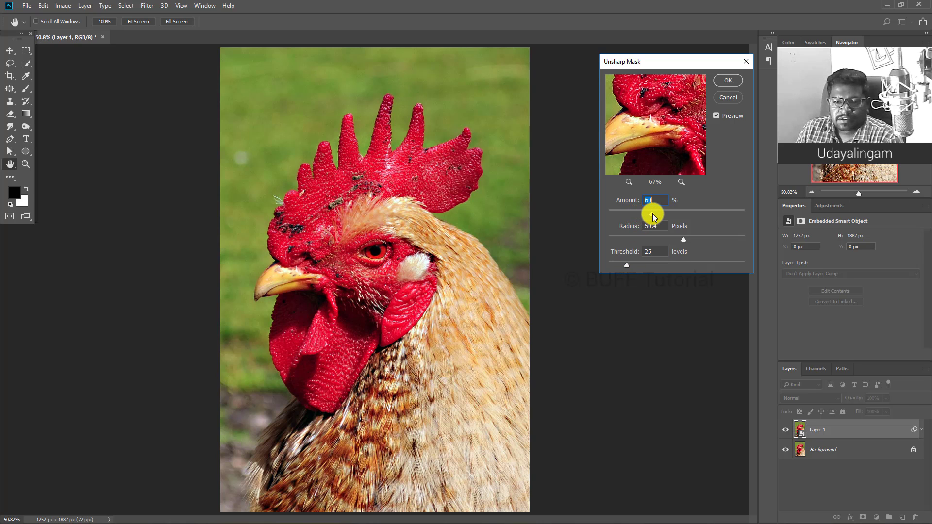
pyautogui.moveTo(627, 265)
pyautogui.mouseDown()
pyautogui.moveTo(616, 263)
pyautogui.moveTo(625, 263)
pyautogui.mouseUp()
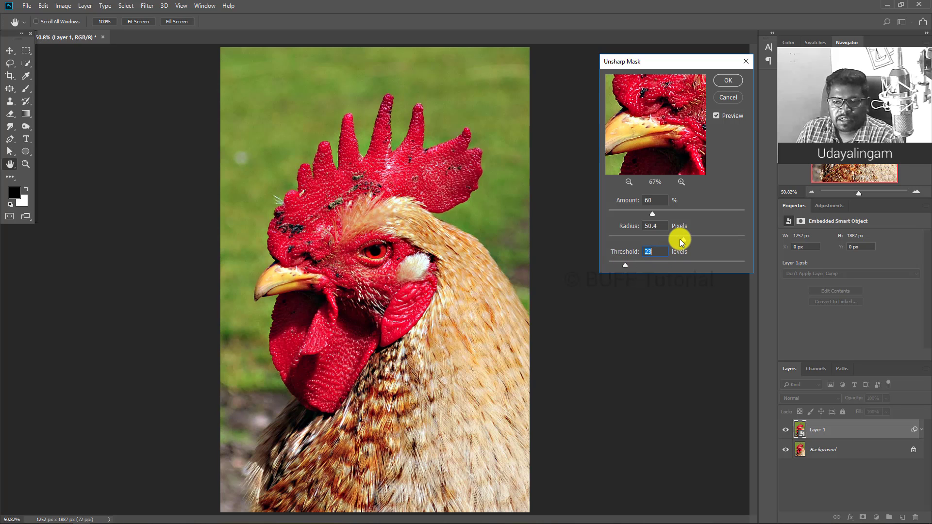
pyautogui.moveTo(680, 239); pyautogui.dragTo(703, 237)
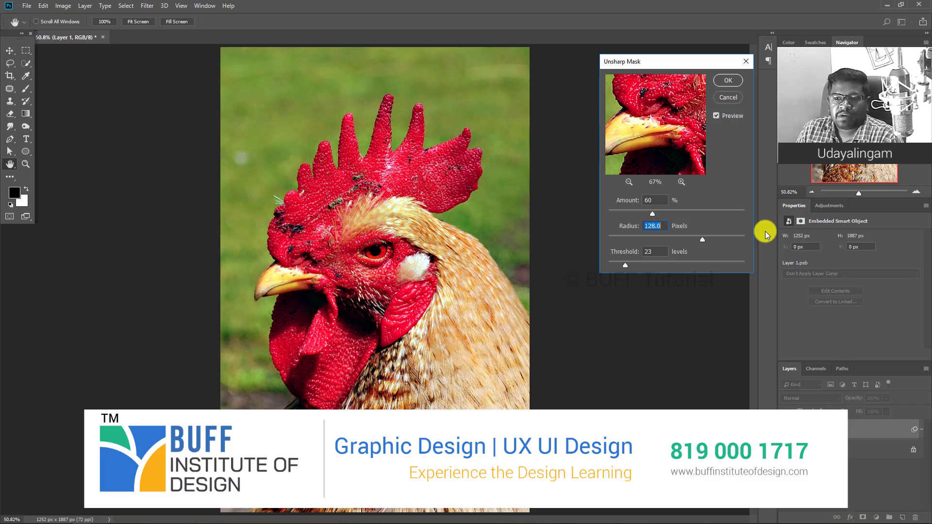
pyautogui.moveTo(702, 238); pyautogui.dragTo(669, 240)
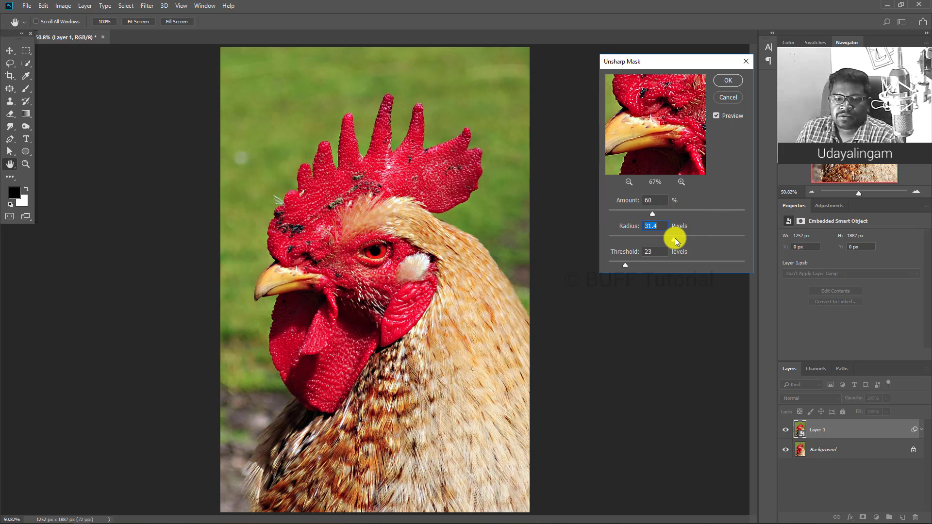
# - Test the Unsharp Mask radius at its 1000 px maximum, then return it to 31.4 px
pyautogui.moveTo(675, 238); pyautogui.dragTo(719, 240)
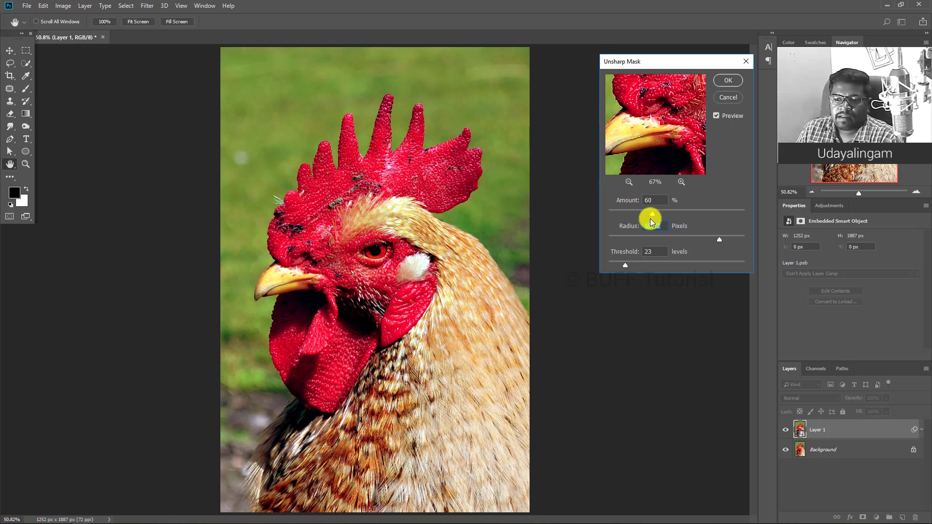
pyautogui.moveTo(719, 240); pyautogui.dragTo(741, 239)
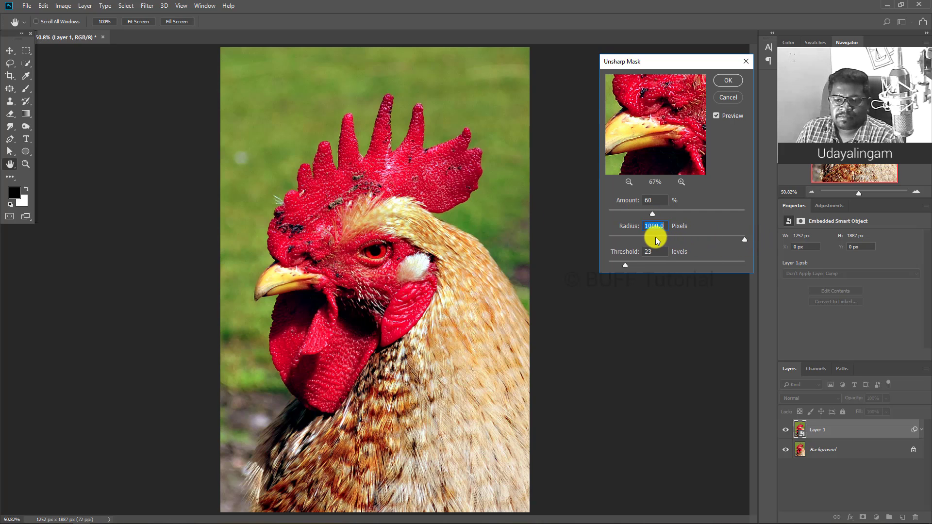
pyautogui.moveTo(657, 237); pyautogui.dragTo(675, 240)
# - Set Threshold to 10 levels and Amount to 80%, comparing the preview against the original
pyautogui.moveTo(628, 265); pyautogui.dragTo(628, 266)
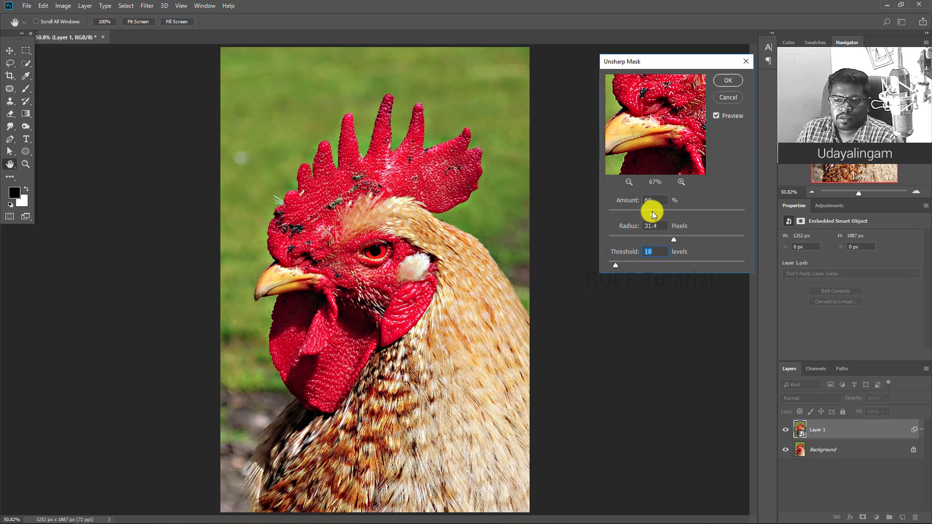
pyautogui.moveTo(652, 213); pyautogui.dragTo(667, 214)
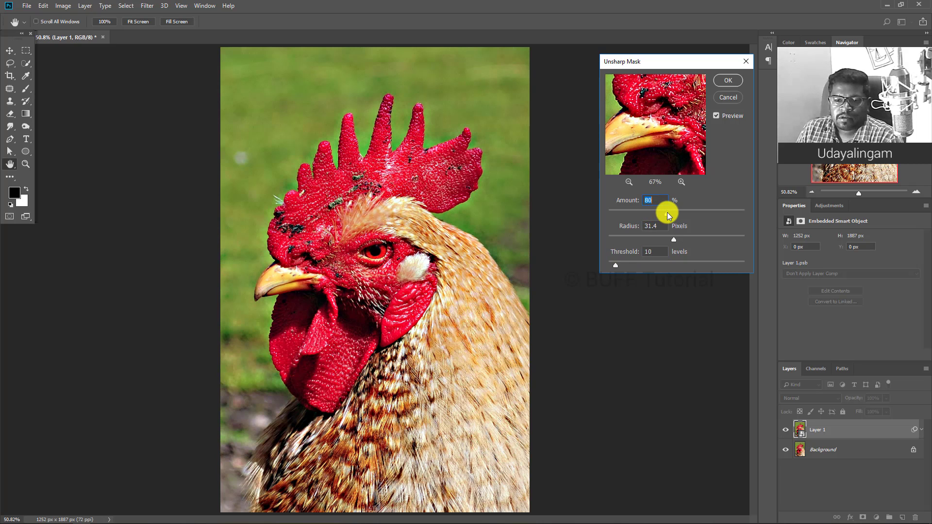
pyautogui.click(717, 116)
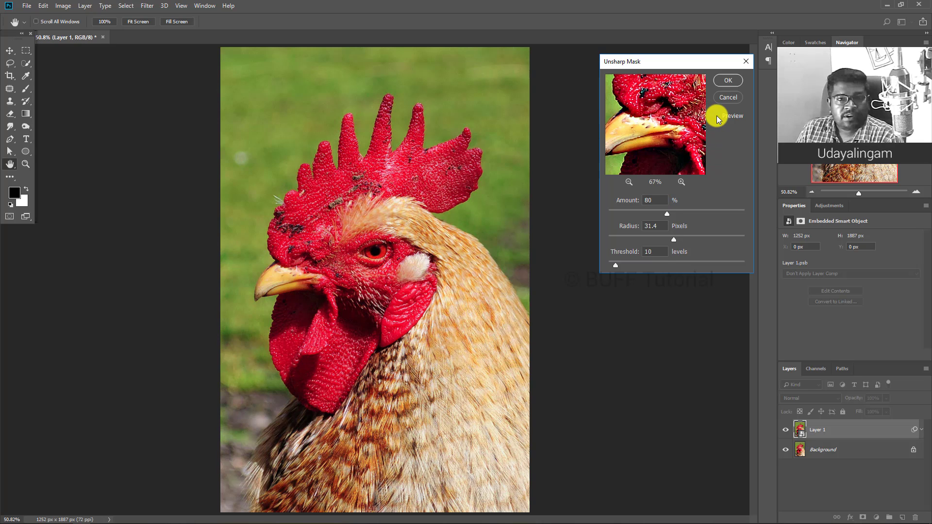
pyautogui.click(717, 117)
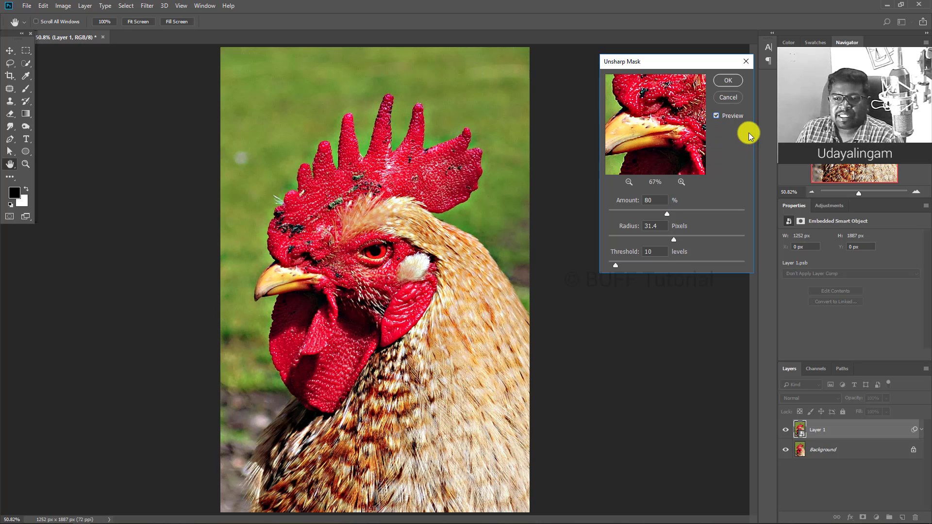
pyautogui.click(718, 114)
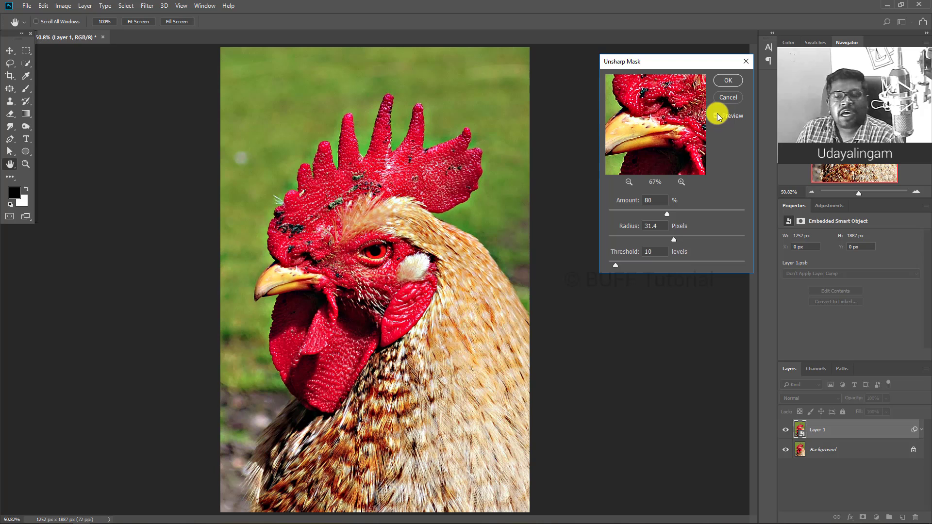
# - Apply the Unsharp Mask to Layer 1, zoom to 66.7%, and compare with the original
pyautogui.click(721, 81)
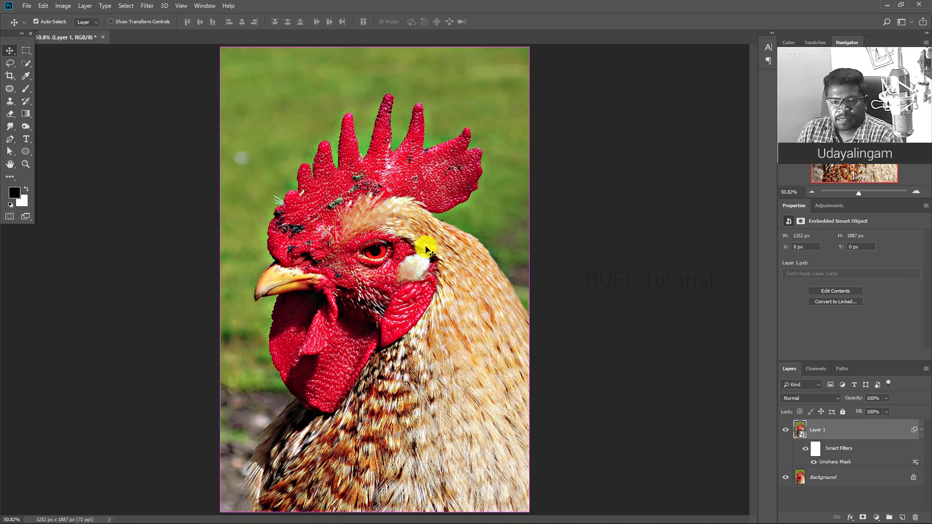
pyautogui.hotkey('ctrl', '+')
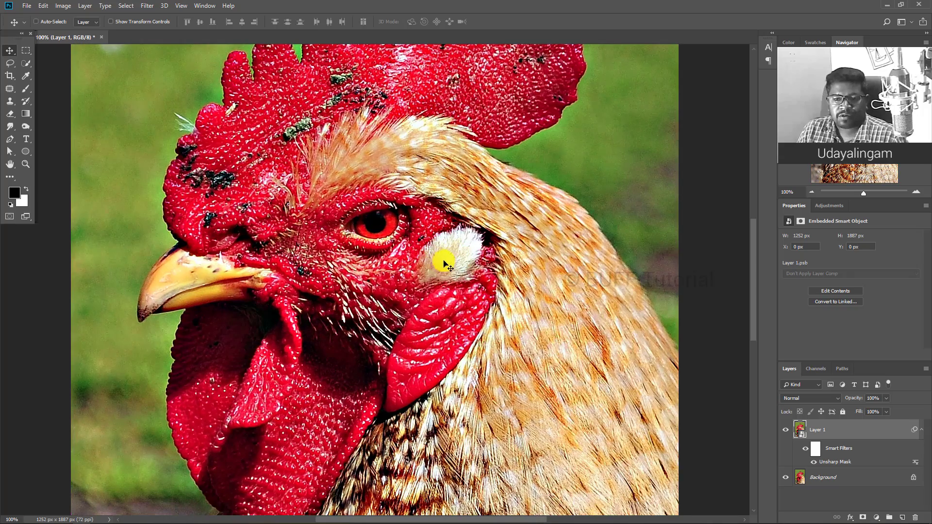
pyautogui.hotkey('ctrl', '+')
pyautogui.click(787, 430)
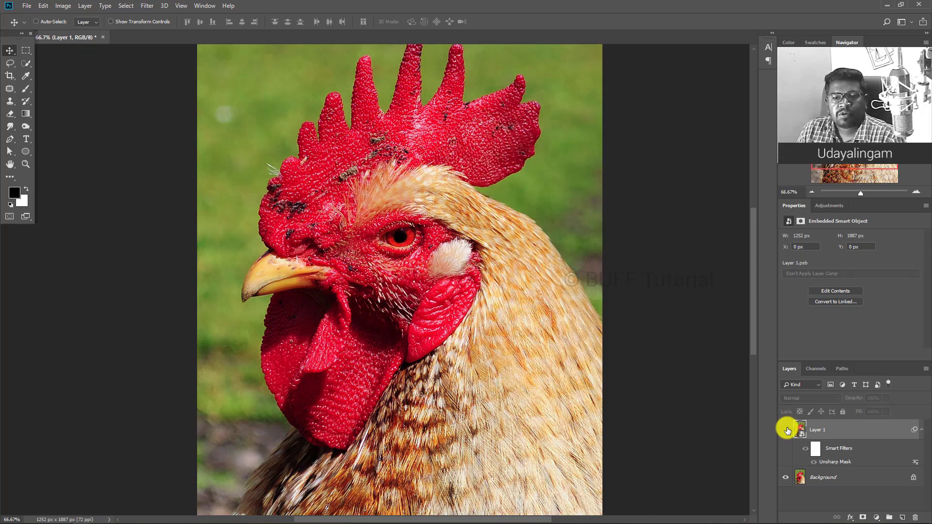
pyautogui.click(787, 429)
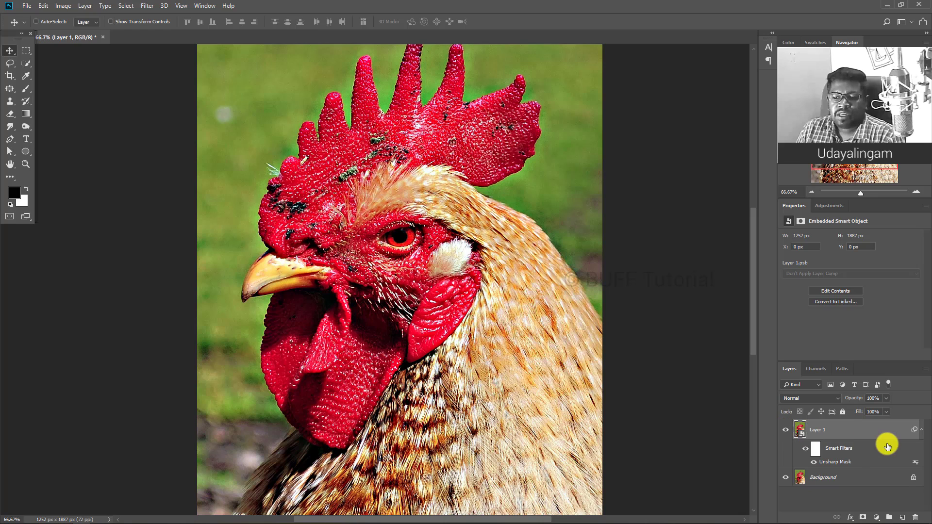
# - Reopen Layer 1's Unsharp Mask smart filter to edit its 80%, 31.4 px settings
pyautogui.doubleClick(838, 462)
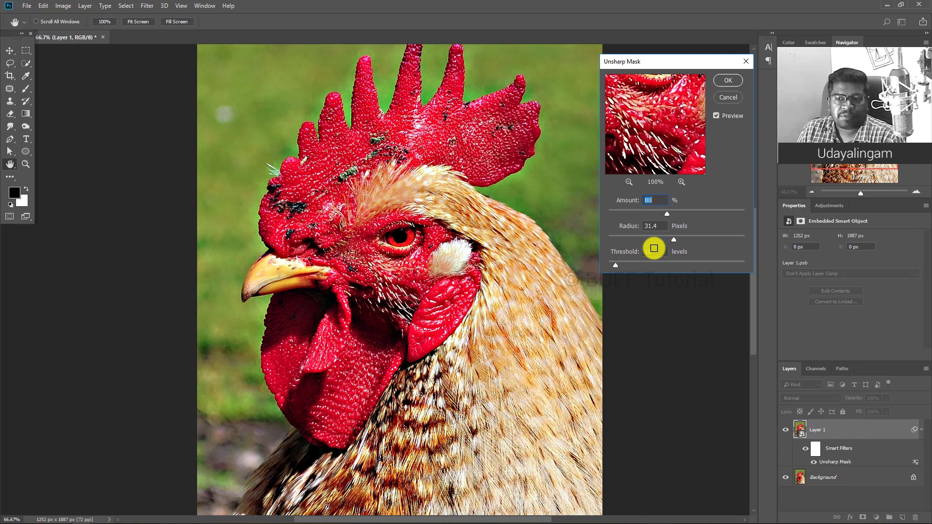